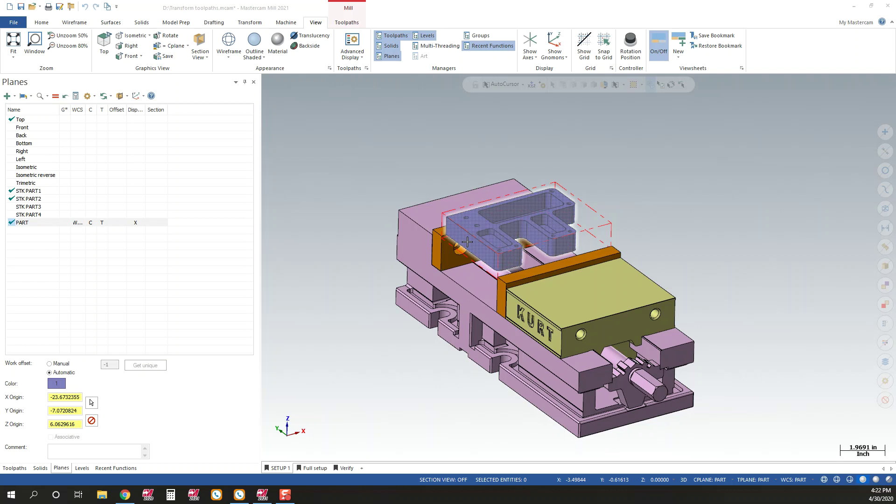
Show the toolpath operations list and the Full setup viewsheet with all four vises on the table.
{"action": "left_click", "coordinate": [15, 467]}
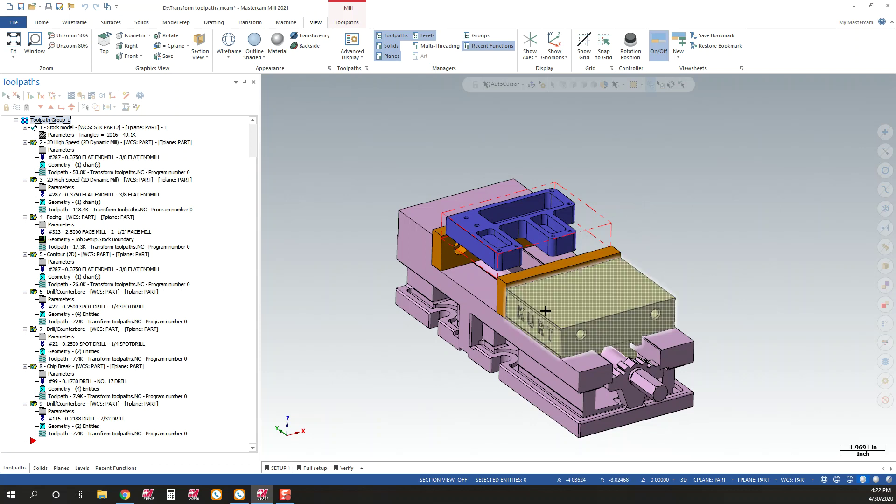
{"action": "scroll", "coordinate": [316, 284], "scroll_direction": "down", "scroll_amount": 1}
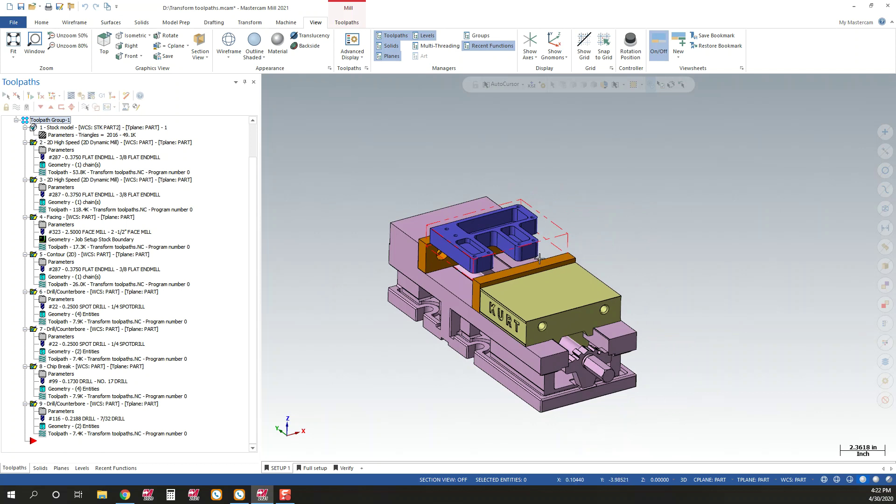
{"action": "left_click", "coordinate": [315, 468]}
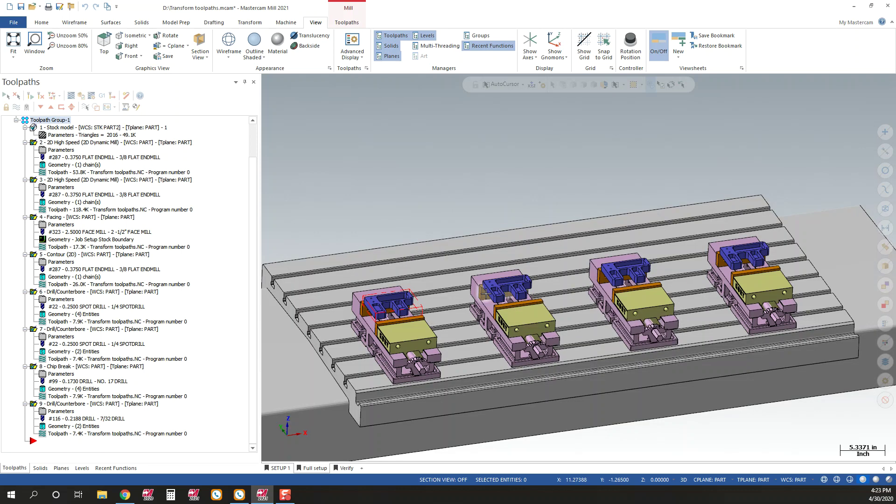
Check the Levels list, then switch to the Full setup four-vise table view.
{"action": "left_click", "coordinate": [82, 468]}
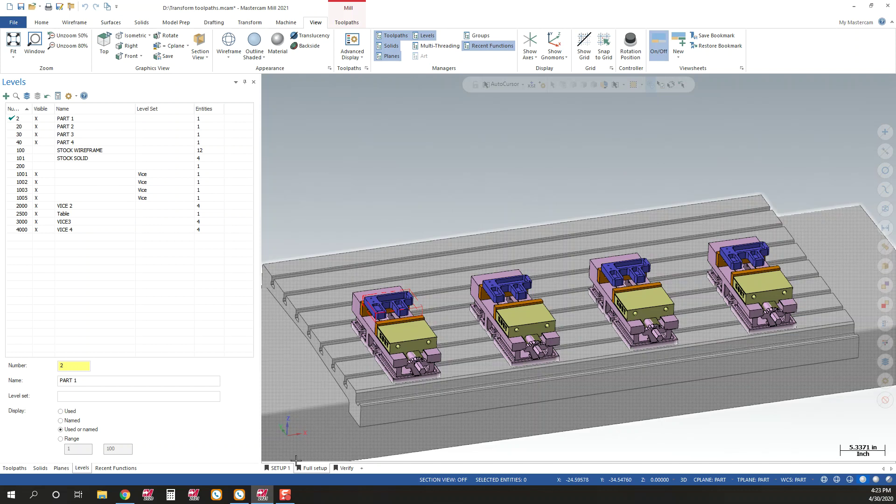
{"action": "scroll", "coordinate": [382, 323], "scroll_direction": "up", "scroll_amount": 5}
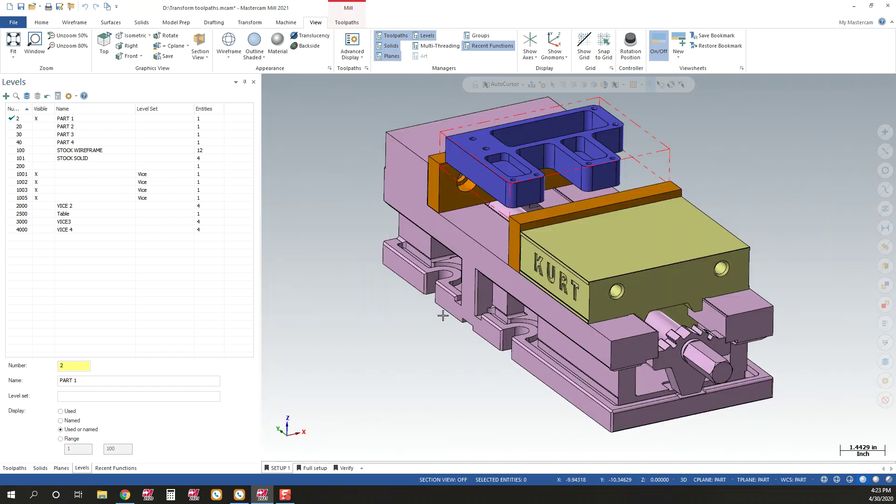
{"action": "scroll", "coordinate": [411, 318], "scroll_direction": "down", "scroll_amount": 3}
{"action": "scroll", "coordinate": [562, 176], "scroll_direction": "up", "scroll_amount": 1}
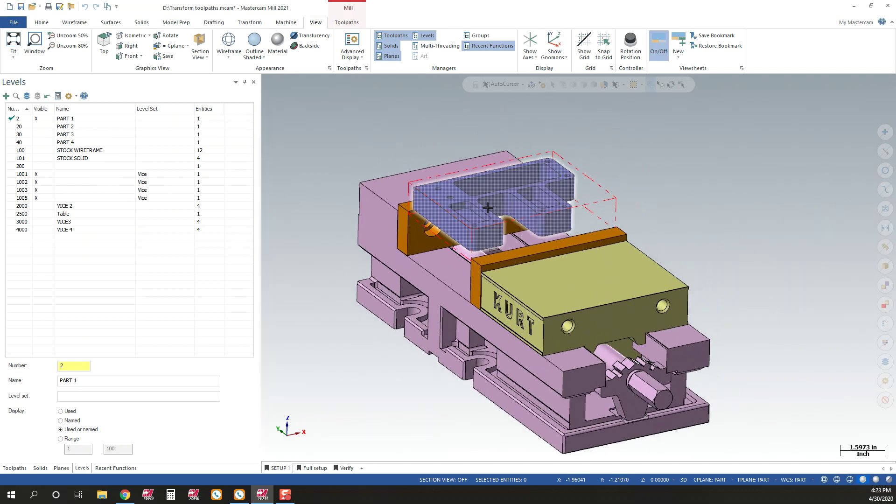
{"action": "left_click", "coordinate": [311, 468]}
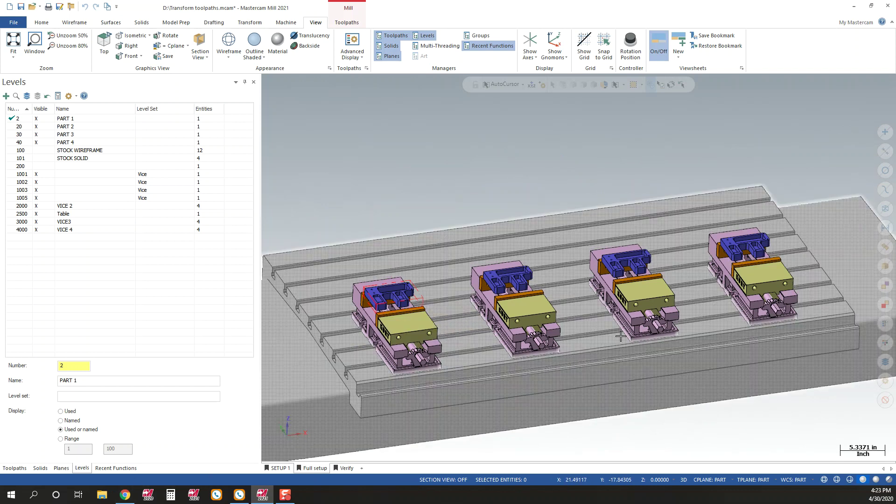
Return to the SETUP 1 viewsheet and select toolpath operations 2 through 9.
{"action": "left_click", "coordinate": [279, 468]}
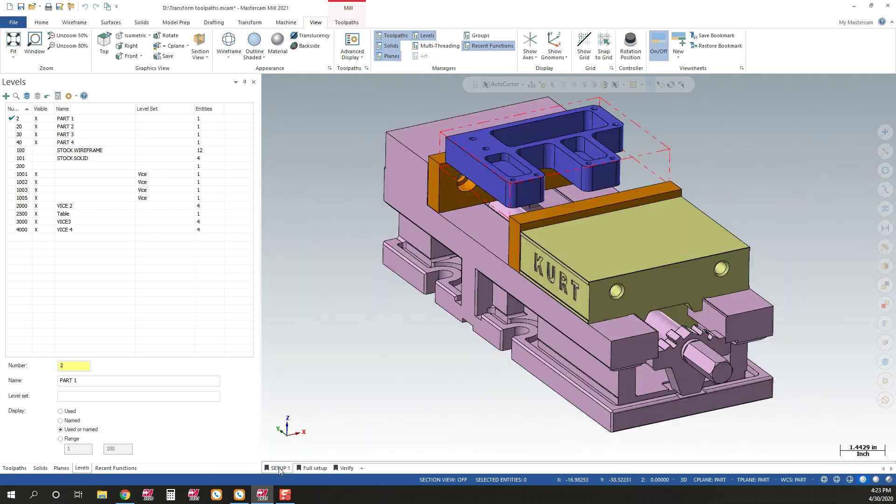
{"action": "left_click", "coordinate": [15, 468]}
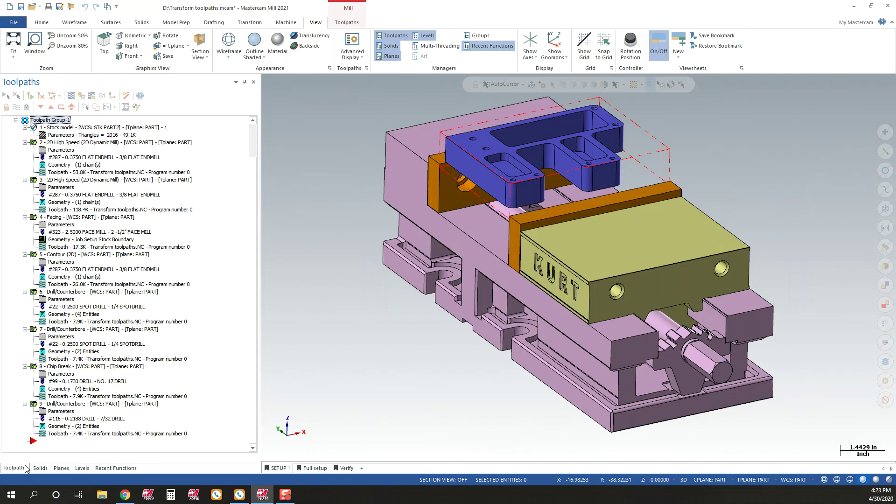
{"action": "left_click", "coordinate": [55, 144]}
{"action": "left_click", "coordinate": [54, 405]}
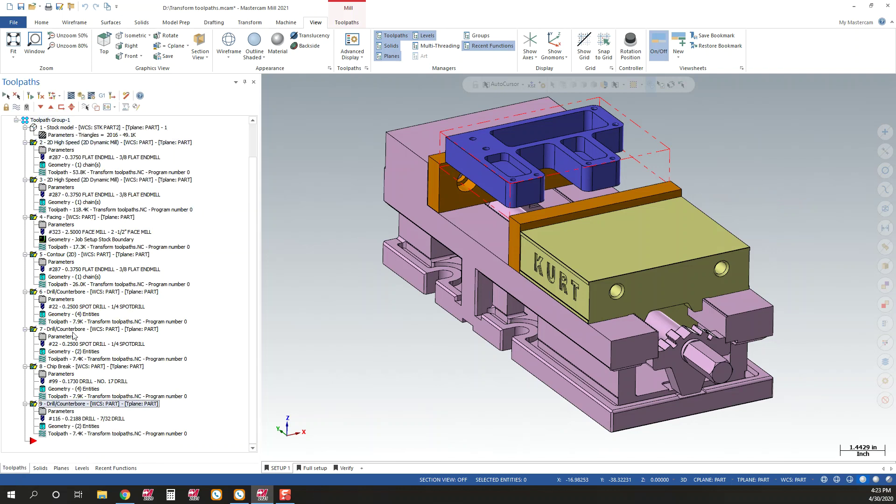
{"action": "left_click", "coordinate": [85, 95]}
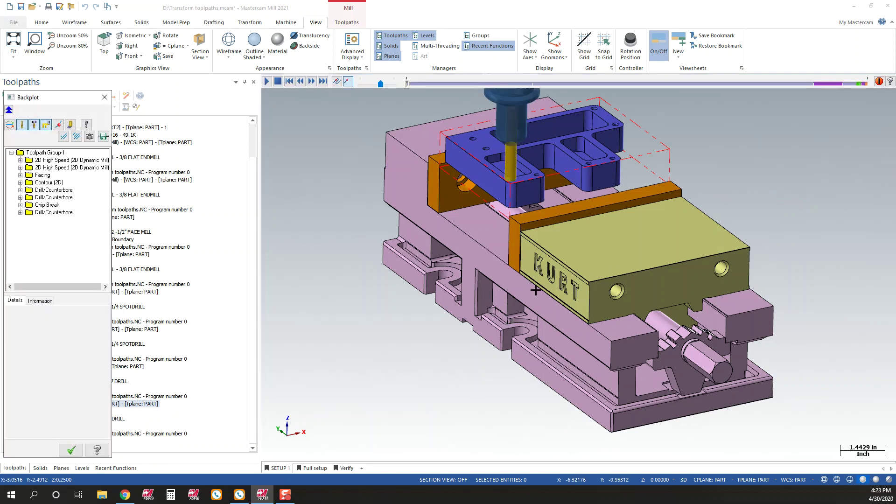
{"action": "scroll", "coordinate": [545, 191], "scroll_direction": "up", "scroll_amount": 4}
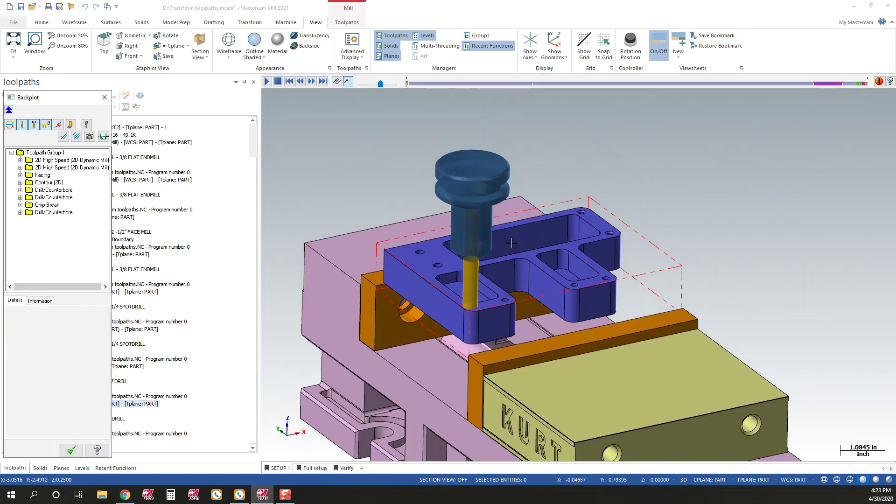
{"action": "left_click", "coordinate": [337, 81]}
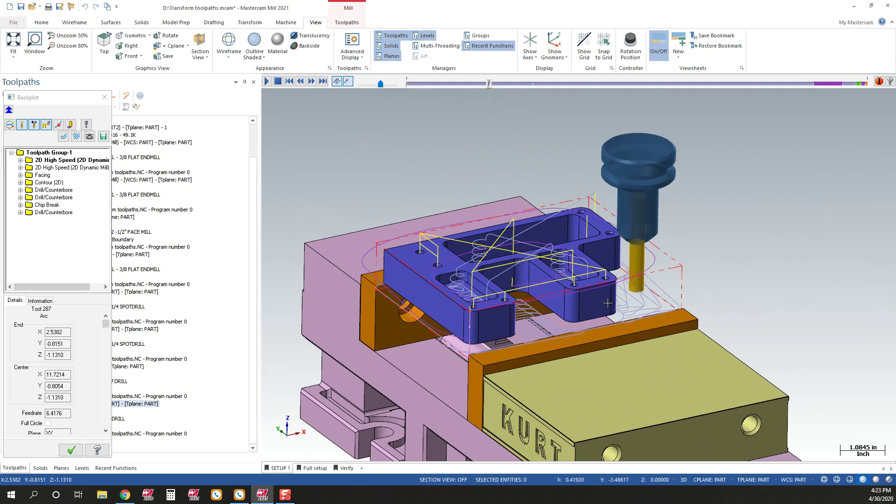
{"action": "left_click", "coordinate": [51, 183]}
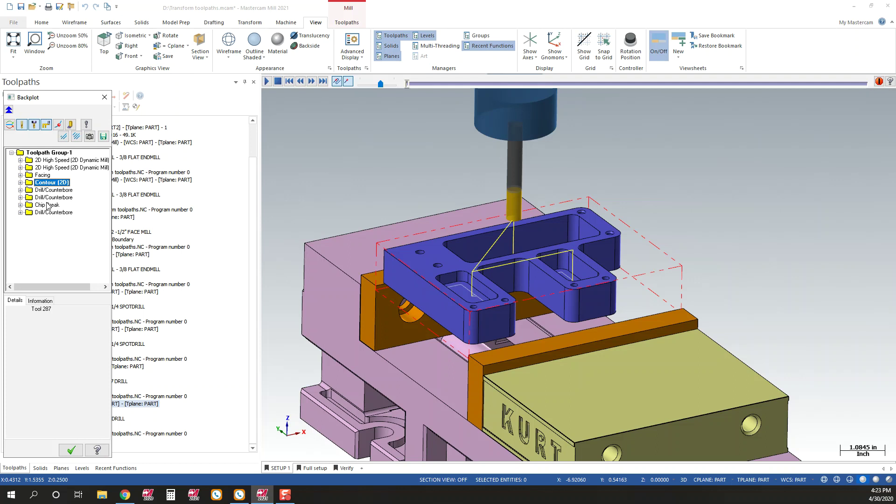
{"action": "left_click", "coordinate": [47, 205]}
{"action": "middle_click_drag", "start_coordinate": [576, 278], "coordinate": [581, 308]}
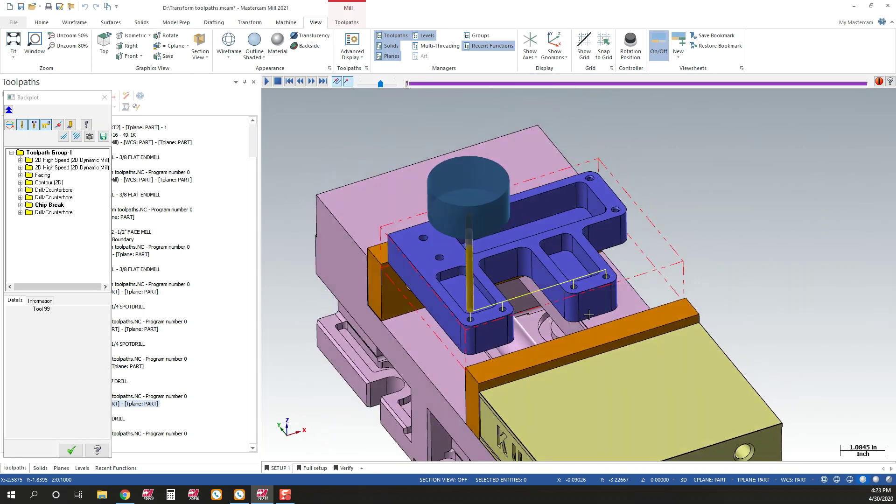
{"action": "left_click", "coordinate": [337, 81]}
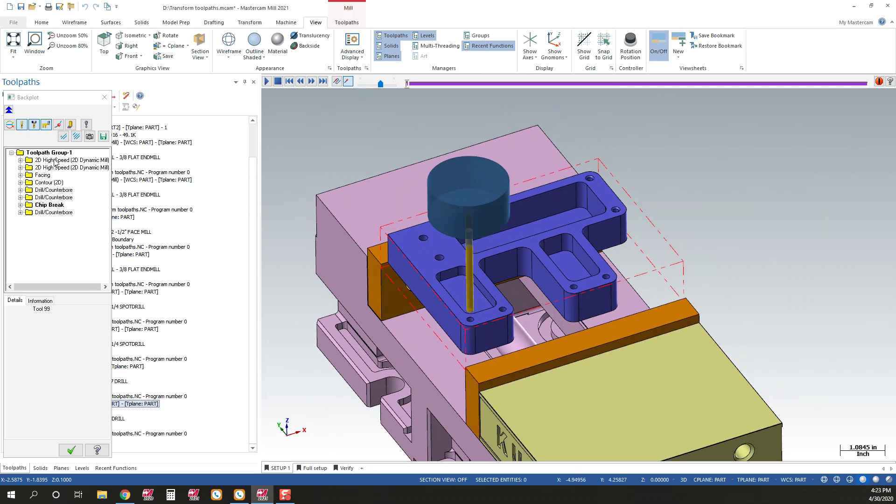
{"action": "left_click", "coordinate": [70, 449]}
{"action": "middle_click_drag", "start_coordinate": [556, 290], "coordinate": [339, 276]}
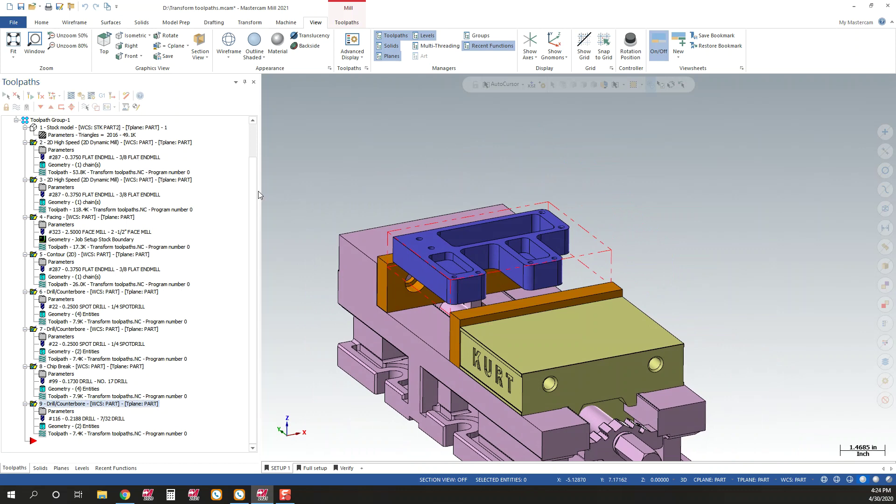
Bring up the Planes list showing the PART plane as WCS, Cplane and Tplane with its origin.
{"action": "scroll", "coordinate": [258, 190], "scroll_direction": "up", "scroll_amount": 1}
{"action": "scroll", "coordinate": [257, 187], "scroll_direction": "up", "scroll_amount": 2}
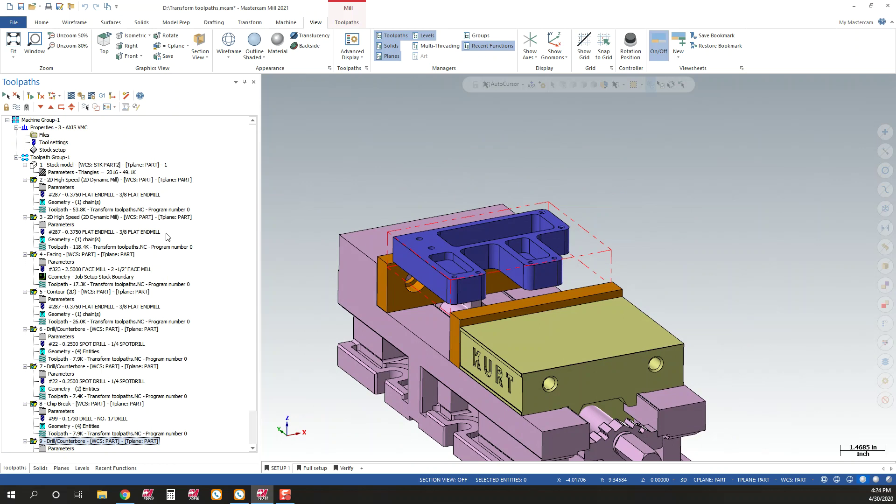
{"action": "scroll", "coordinate": [193, 207], "scroll_direction": "down", "scroll_amount": 3}
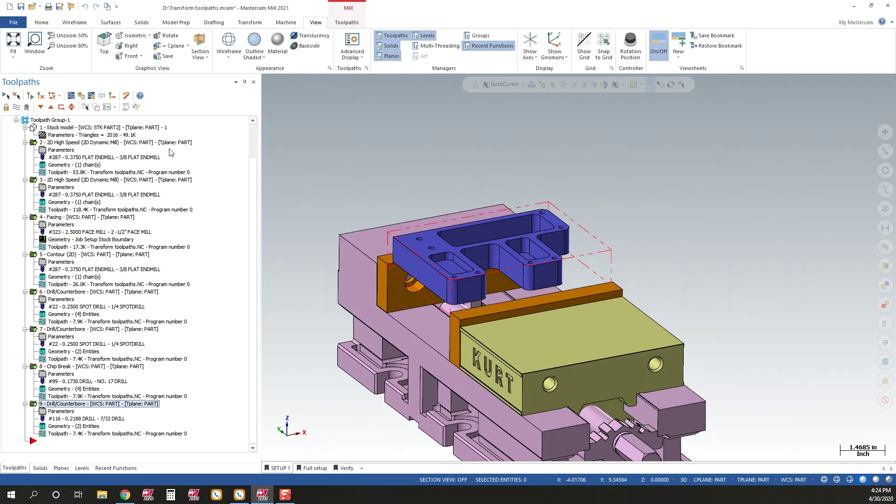
{"action": "left_click", "coordinate": [62, 468]}
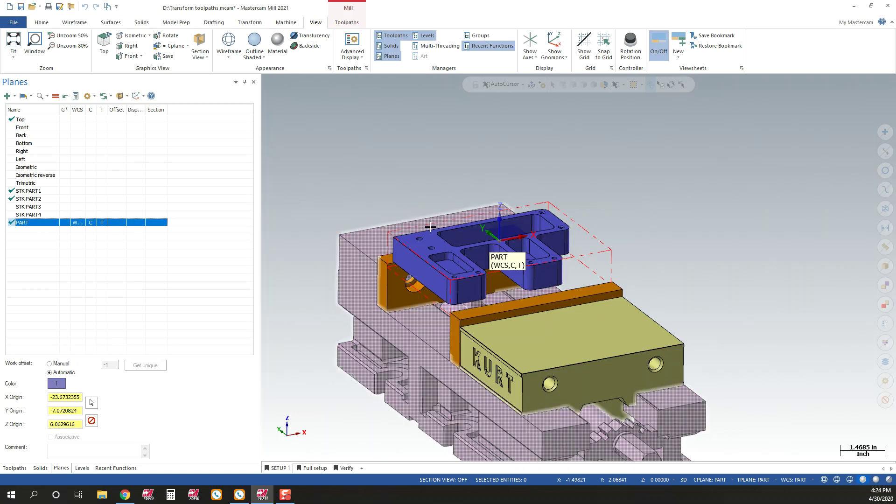
Set the PART plane to a manual work offset of 1 and update all operations to it.
{"action": "left_click", "coordinate": [59, 363]}
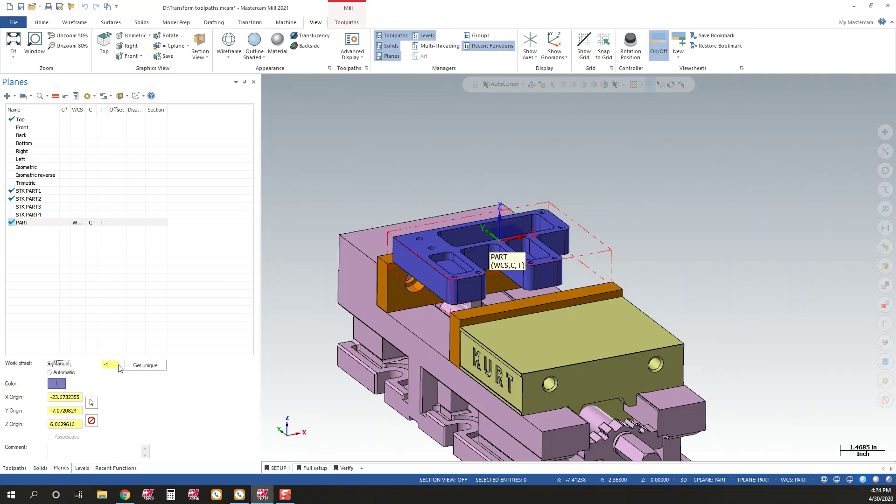
{"action": "double_click", "coordinate": [110, 365]}
{"action": "type", "text": "1"}
{"action": "key", "text": "Return"}
{"action": "left_click", "coordinate": [477, 268]}
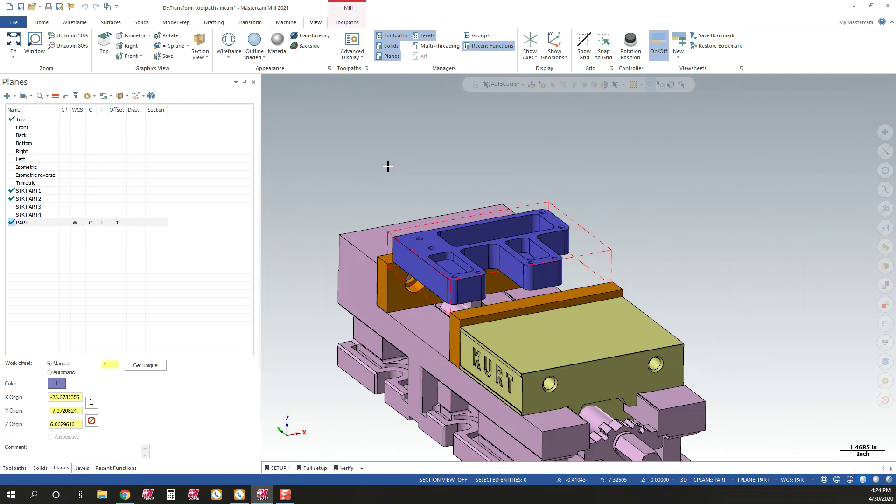
{"action": "left_click", "coordinate": [14, 468]}
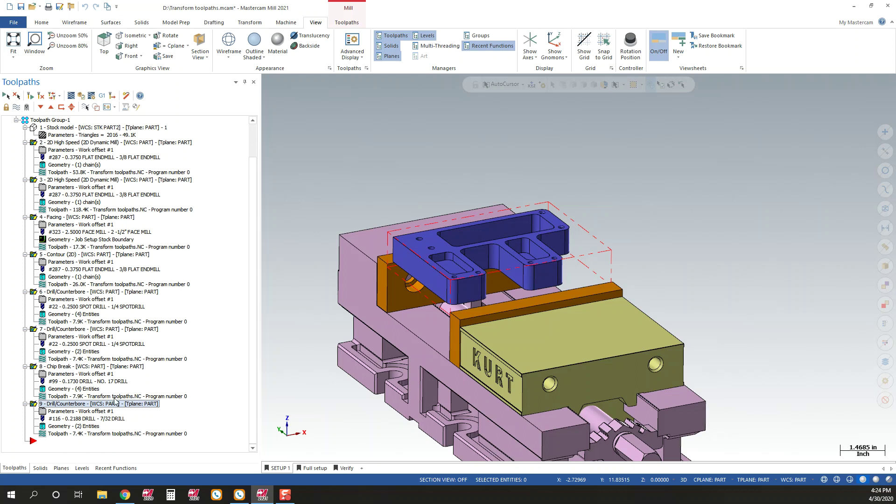
{"action": "scroll", "coordinate": [376, 262], "scroll_direction": "down", "scroll_amount": 5}
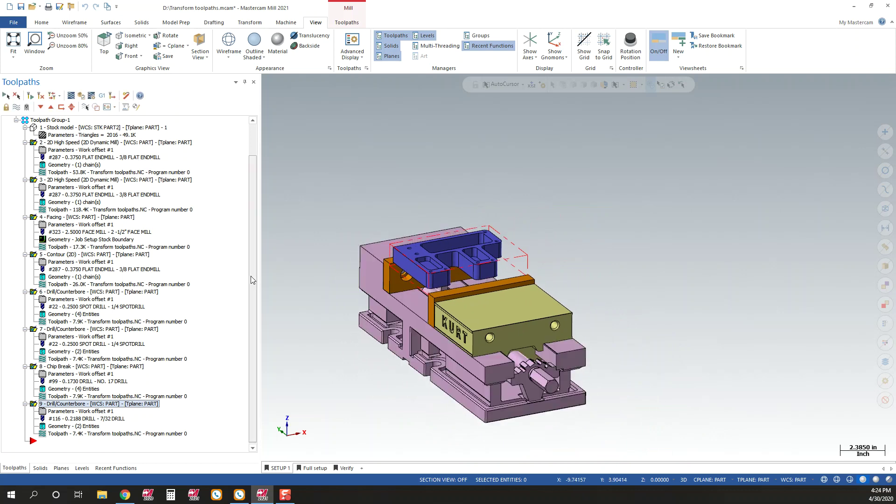
{"action": "scroll", "coordinate": [250, 255], "scroll_direction": "up", "scroll_amount": 2}
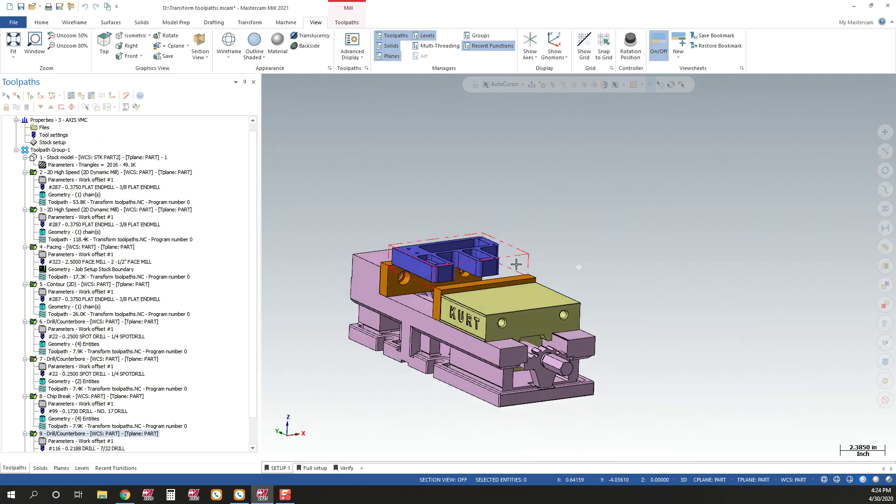
{"action": "mouse_move", "coordinate": [516, 258]}
{"action": "middle_mouse_down"}
{"action": "mouse_move", "coordinate": [506, 262]}
{"action": "mouse_move", "coordinate": [508, 274]}
{"action": "middle_mouse_up"}
{"action": "scroll", "coordinate": [432, 318], "scroll_direction": "down", "scroll_amount": 1}
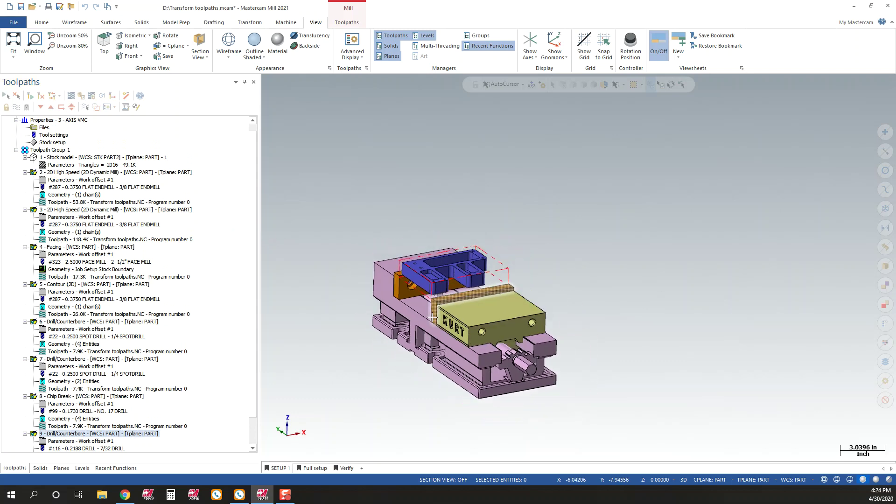
{"action": "left_click", "coordinate": [315, 468]}
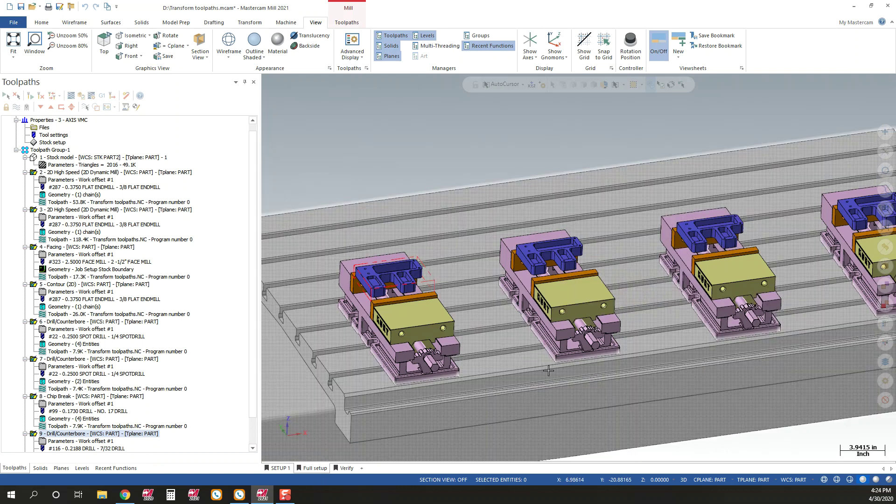
{"action": "scroll", "coordinate": [548, 370], "scroll_direction": "down", "scroll_amount": 2}
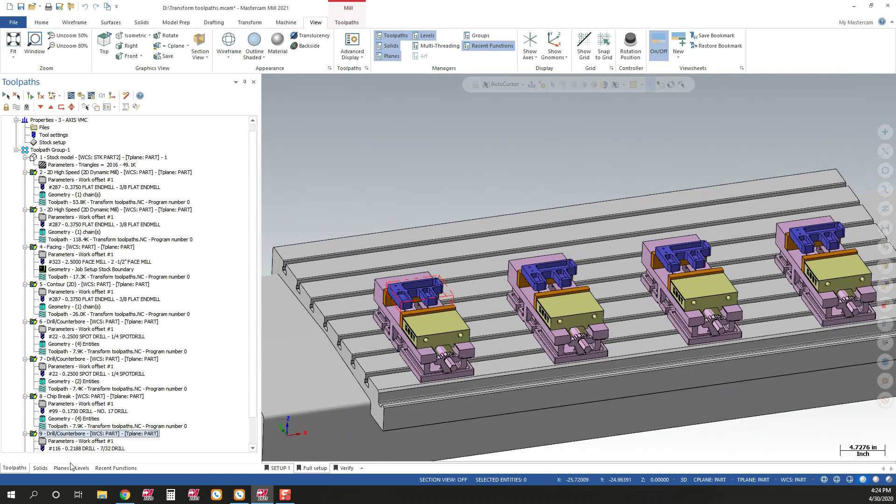
{"action": "left_click", "coordinate": [71, 466]}
{"action": "scroll", "coordinate": [67, 464], "scroll_direction": "down", "scroll_amount": 1}
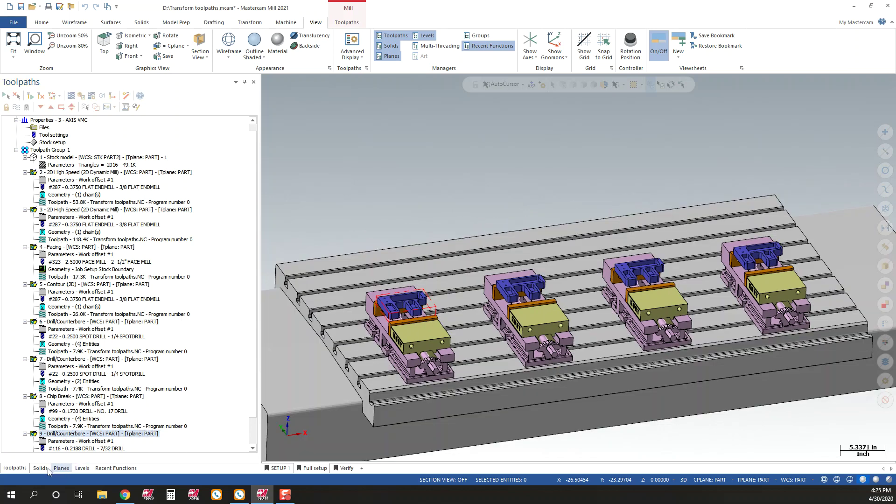
{"action": "left_click", "coordinate": [277, 468]}
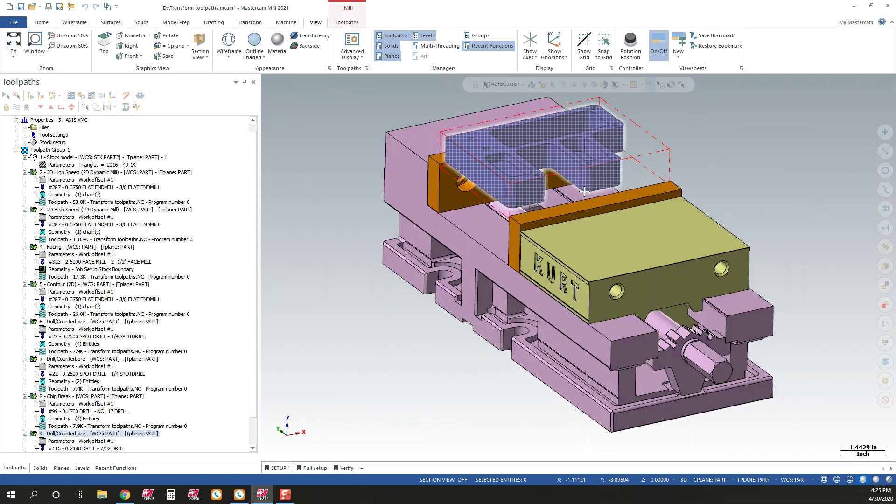
{"action": "left_click", "coordinate": [249, 23]}
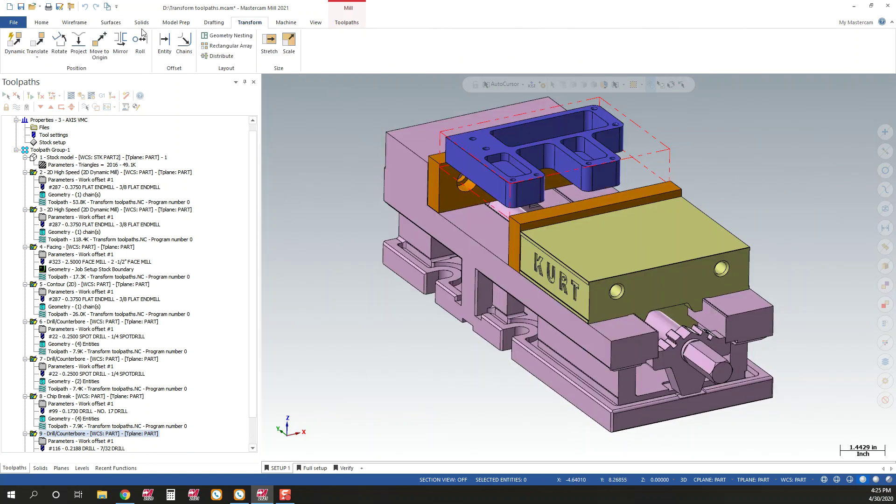
Start a Toolpath Transform of Toolpath Group-1 using tool-plane translation with WCS included.
{"action": "left_click", "coordinate": [347, 22]}
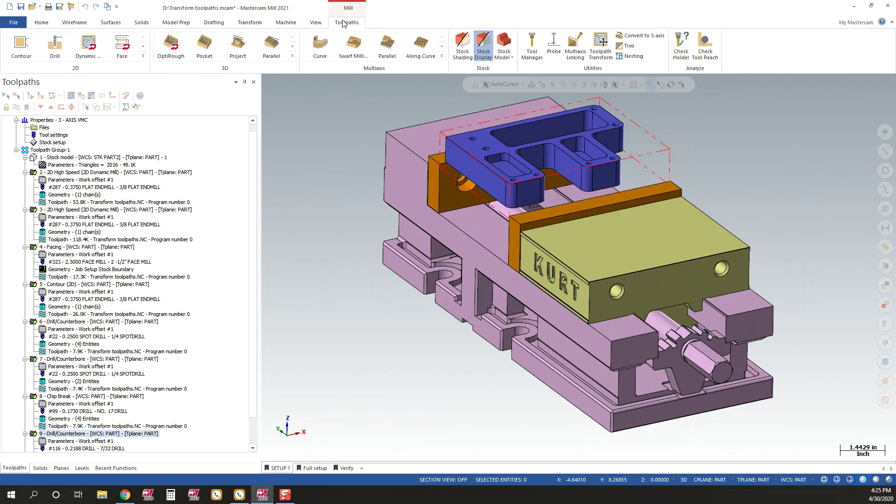
{"action": "left_click", "coordinate": [600, 42]}
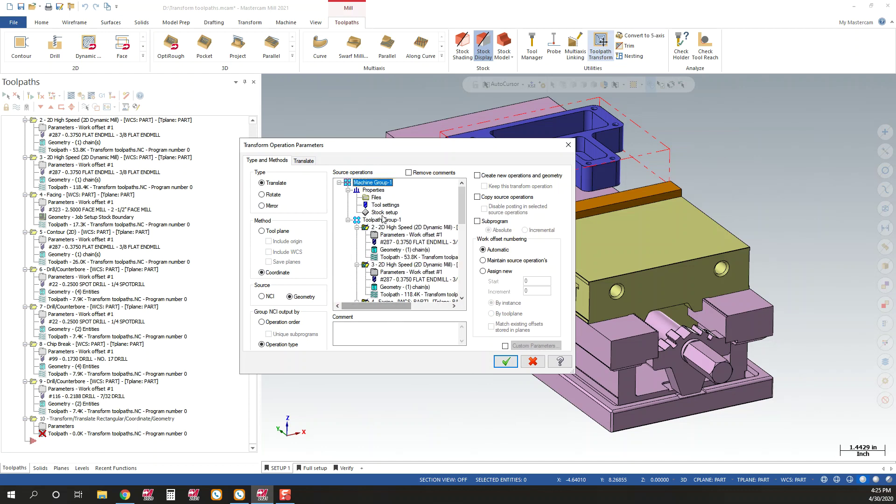
{"action": "left_click", "coordinate": [380, 220]}
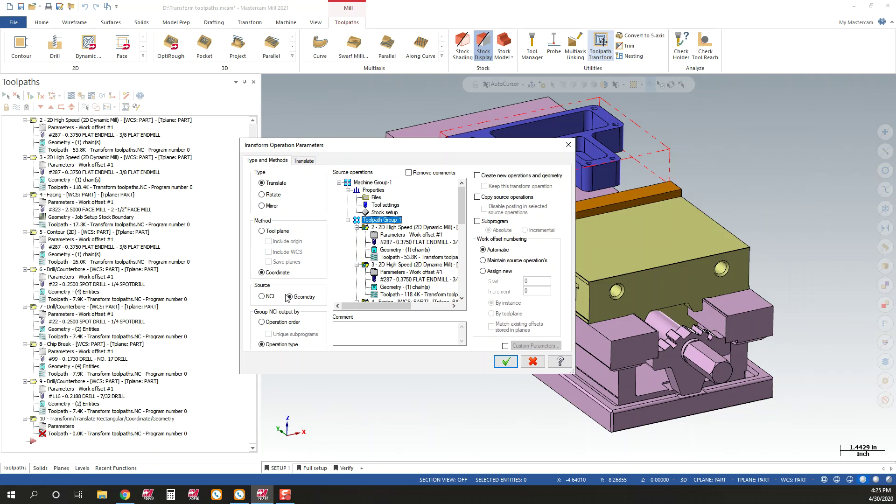
{"action": "left_click", "coordinate": [264, 232]}
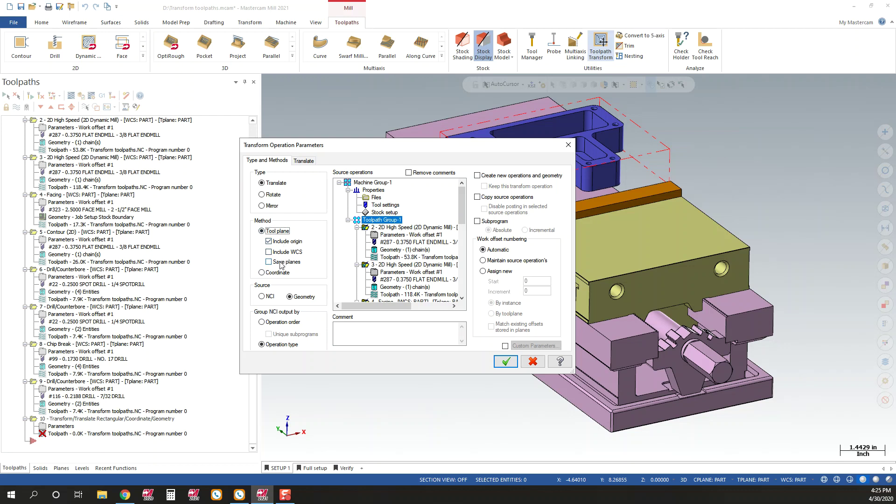
{"action": "left_click", "coordinate": [284, 253]}
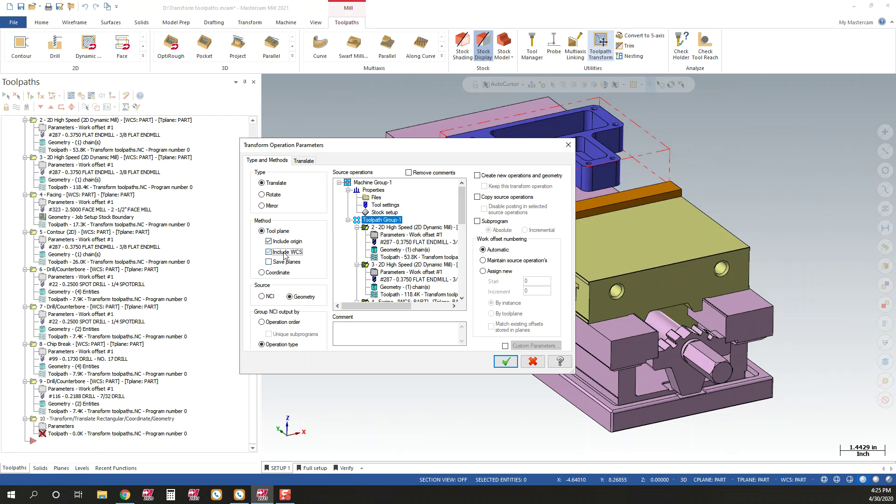
Assign new work offsets starting at 1 with increment 1, using NCI as the source.
{"action": "left_click", "coordinate": [499, 270]}
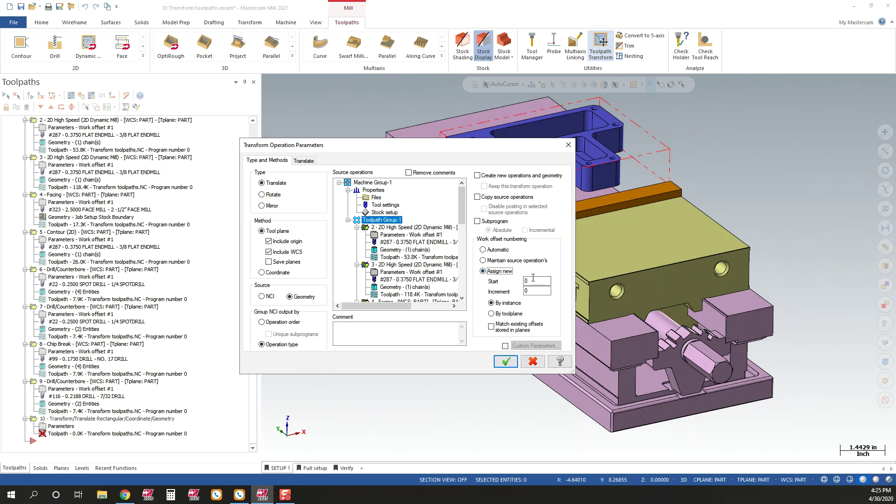
{"action": "left_click", "coordinate": [539, 283]}
{"action": "type", "text": "1"}
{"action": "key", "text": "Tab"}
{"action": "type", "text": "1"}
{"action": "key", "text": "Tab"}
{"action": "left_click", "coordinate": [264, 298]}
Set a rectangular translate of 4 instances in X and 1 in Y, spaced 15.0 in X and 0 in Y.
{"action": "left_click", "coordinate": [304, 162]}
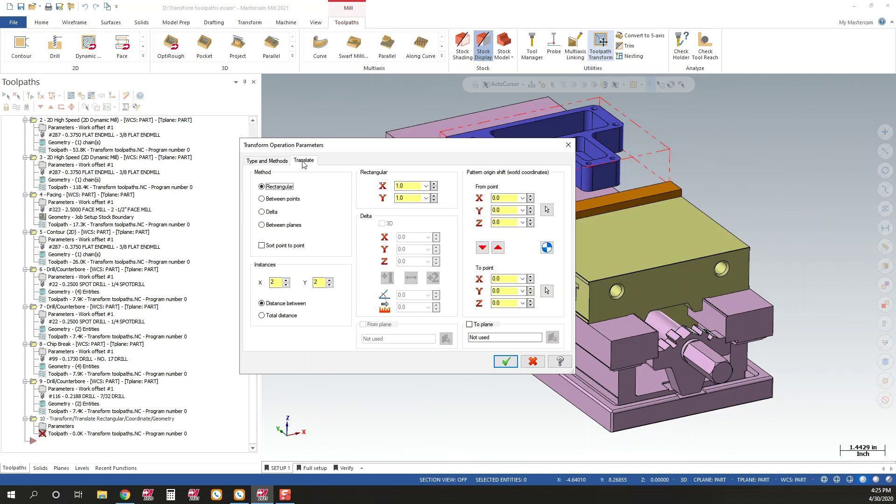
{"action": "double_click", "coordinate": [279, 282]}
{"action": "double_click", "coordinate": [317, 282]}
{"action": "key", "text": "Tab"}
{"action": "type", "text": "15."}
{"action": "key", "text": "Return"}
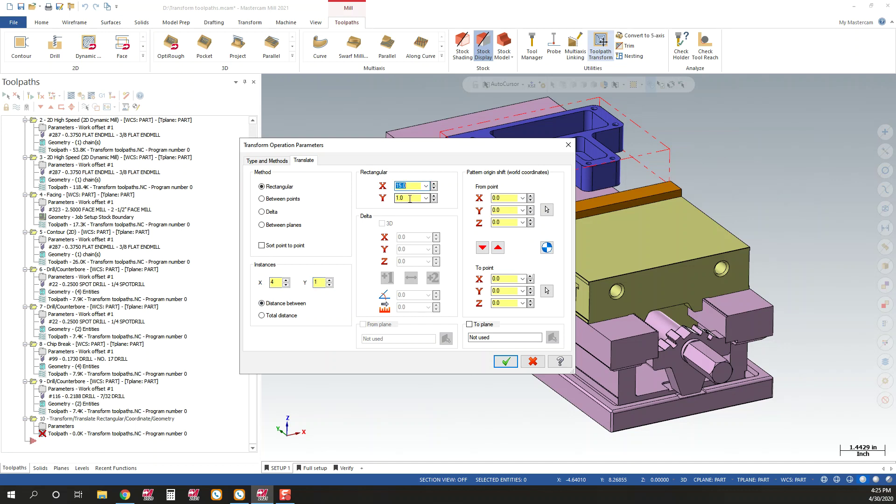
{"action": "key", "text": "Tab"}
{"action": "type", "text": "0"}
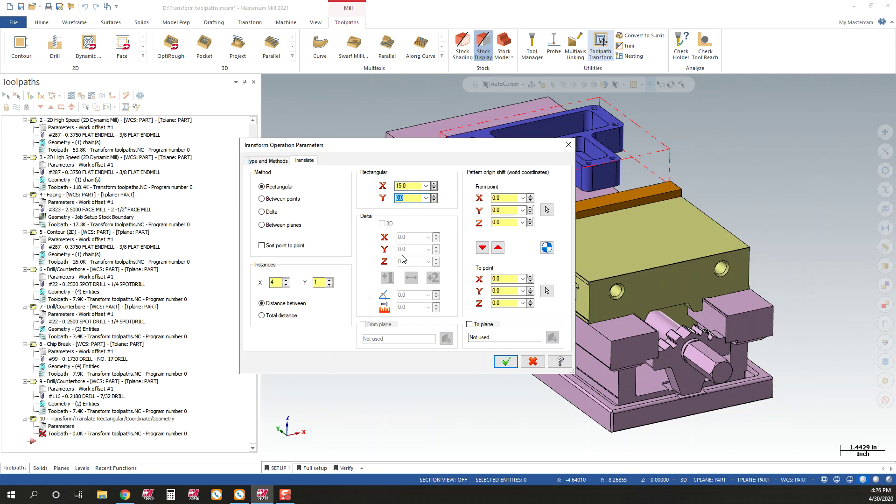
{"action": "left_click", "coordinate": [503, 362]}
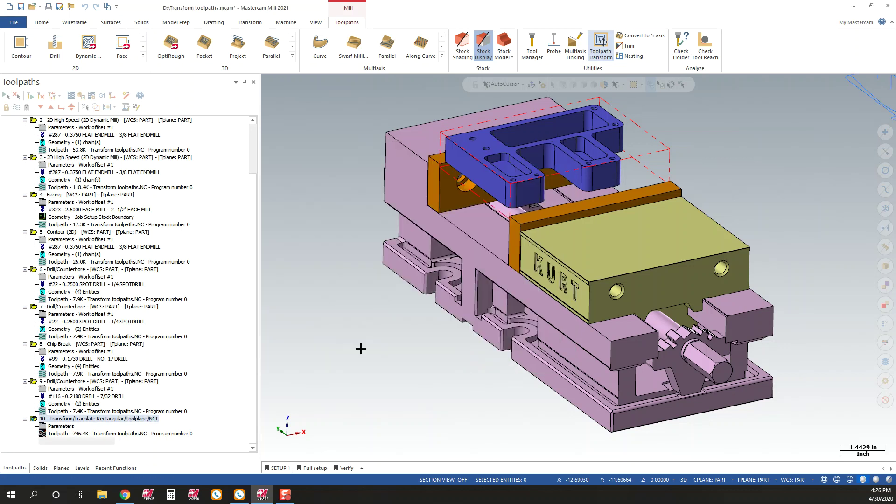
Select Toolpath Group-1 and tilt the view to inspect the translated toolpath copies along X.
{"action": "scroll", "coordinate": [336, 351], "scroll_direction": "down", "scroll_amount": 6}
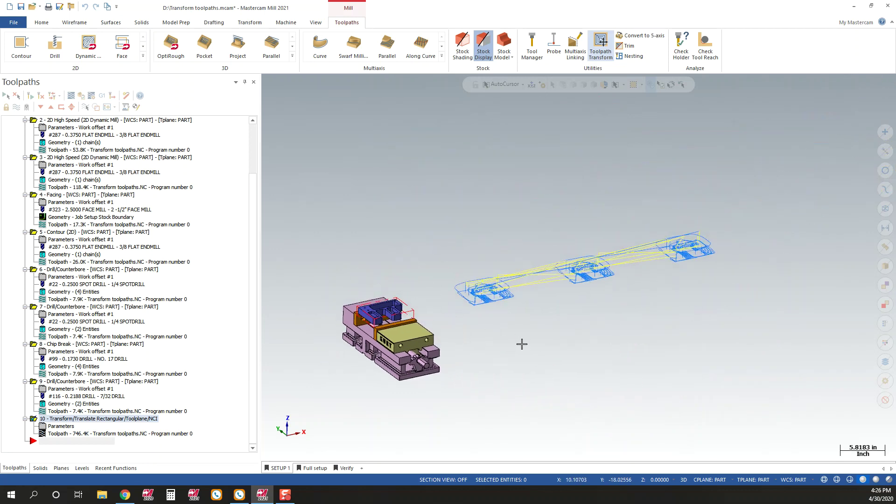
{"action": "scroll", "coordinate": [250, 213], "scroll_direction": "up", "scroll_amount": 3}
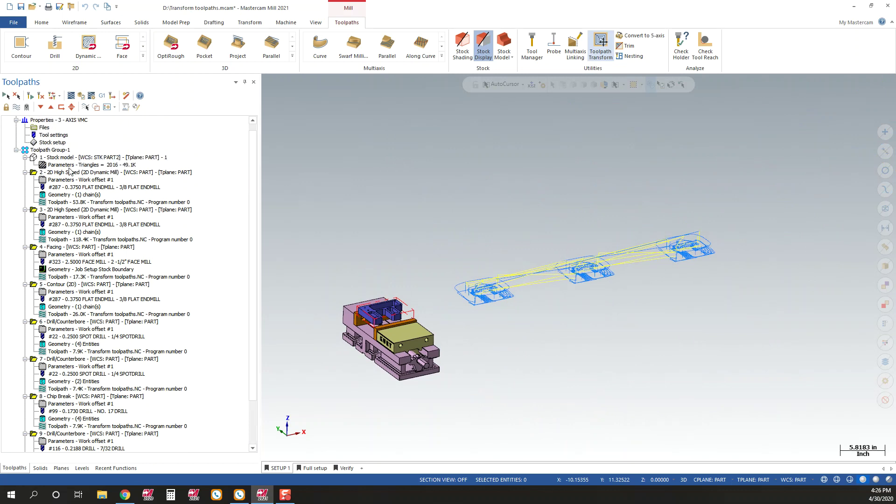
{"action": "left_click", "coordinate": [52, 151]}
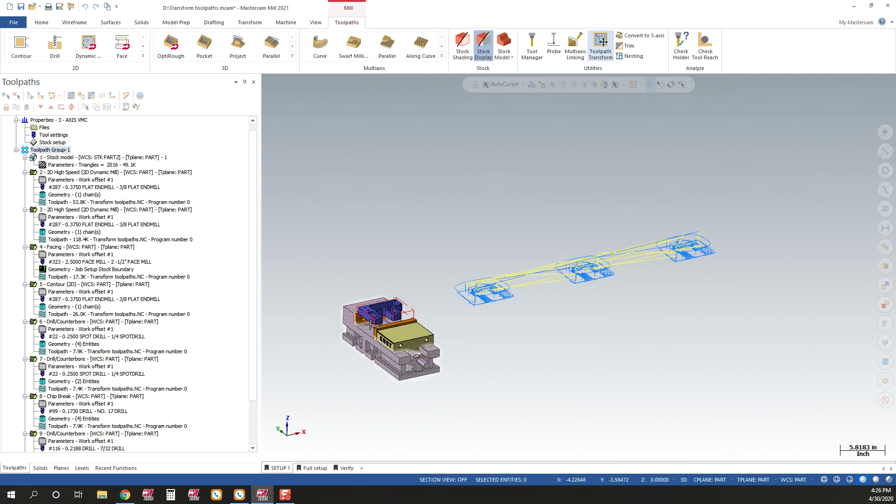
{"action": "left_click_drag", "start_coordinate": [252, 261], "coordinate": [252, 323]}
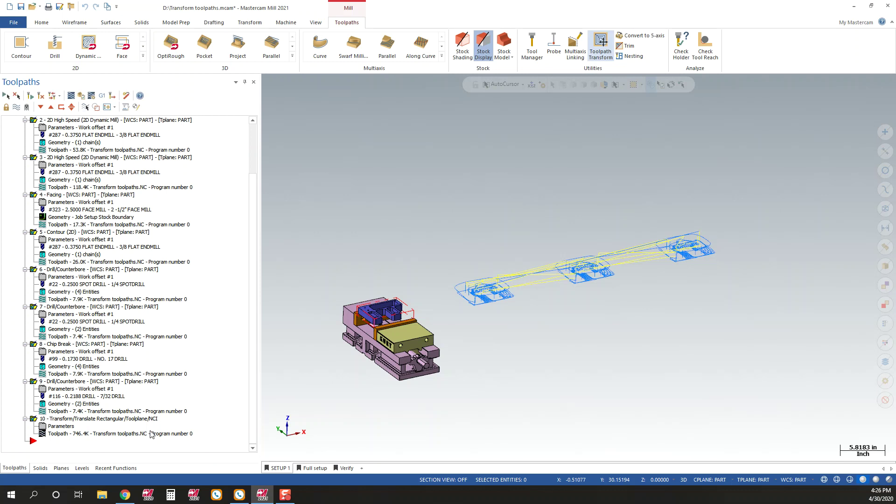
{"action": "middle_click_drag", "start_coordinate": [552, 306], "coordinate": [595, 290]}
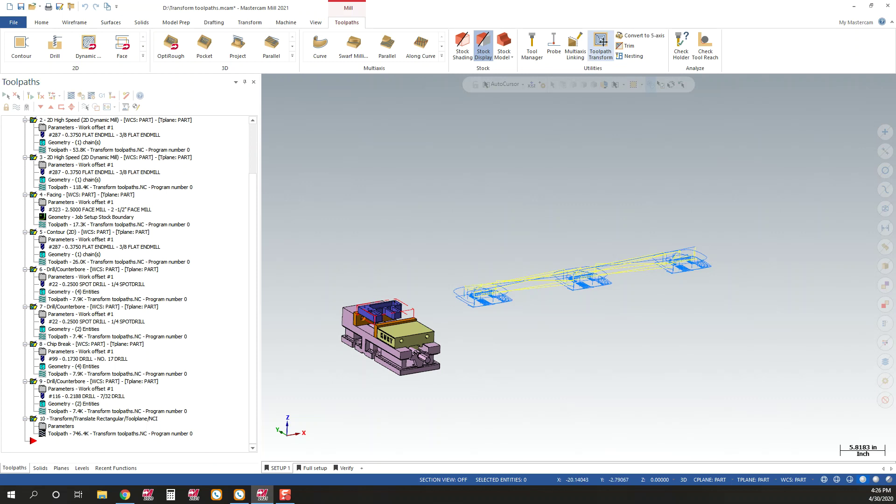
{"action": "left_click", "coordinate": [60, 427]}
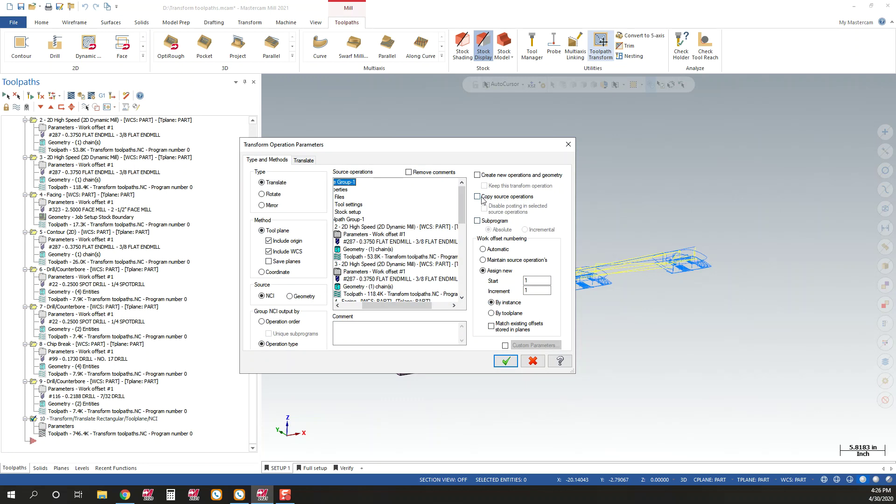
Enable Copy source operations (Disable posting) for transform operation 10 and apply it.
{"action": "left_click", "coordinate": [478, 197]}
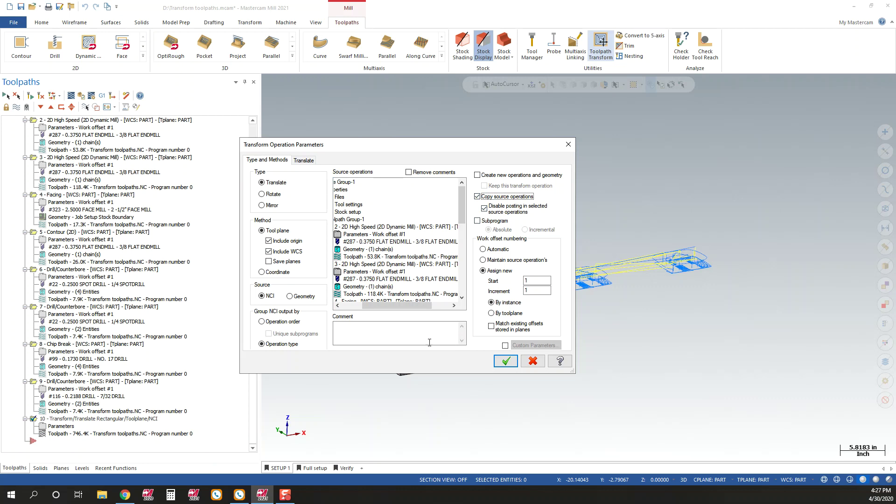
{"action": "left_click_drag", "start_coordinate": [442, 146], "coordinate": [234, 94]}
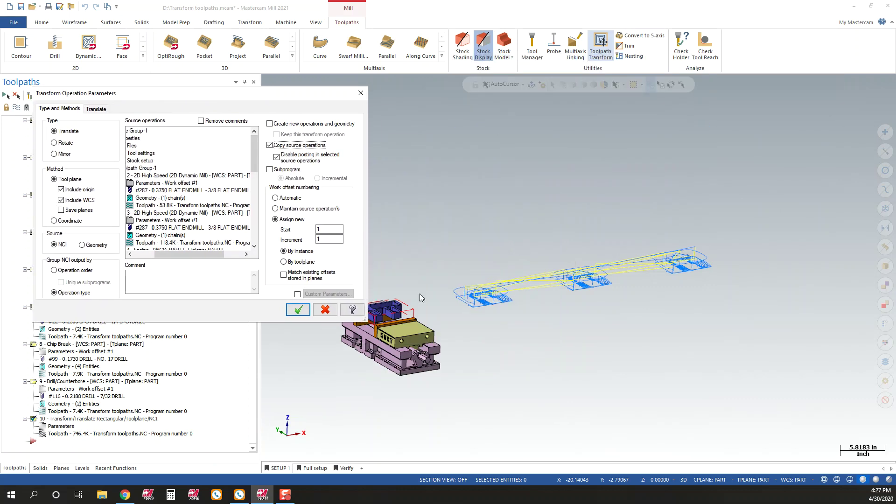
{"action": "left_click", "coordinate": [298, 310]}
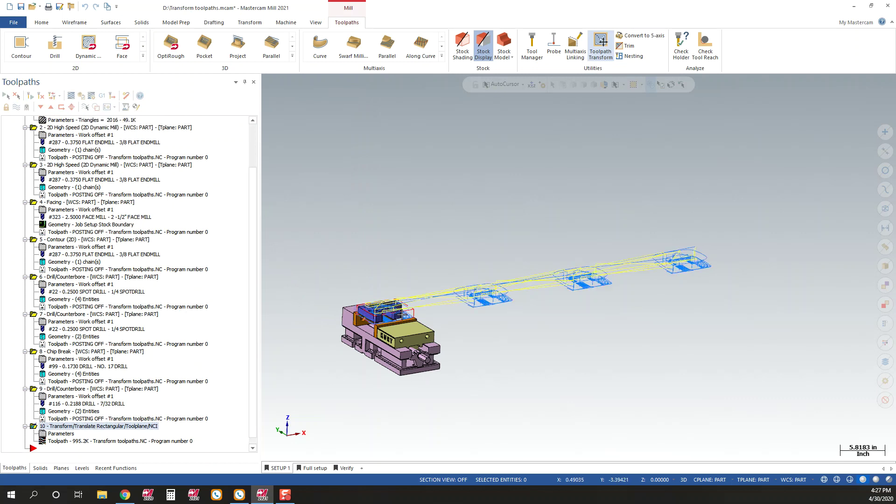
Select the transform operation and switch to the Verify viewsheet showing stock at all four part positions.
{"action": "scroll", "coordinate": [384, 316], "scroll_direction": "up", "scroll_amount": 2}
{"action": "scroll", "coordinate": [384, 316], "scroll_direction": "up", "scroll_amount": 5}
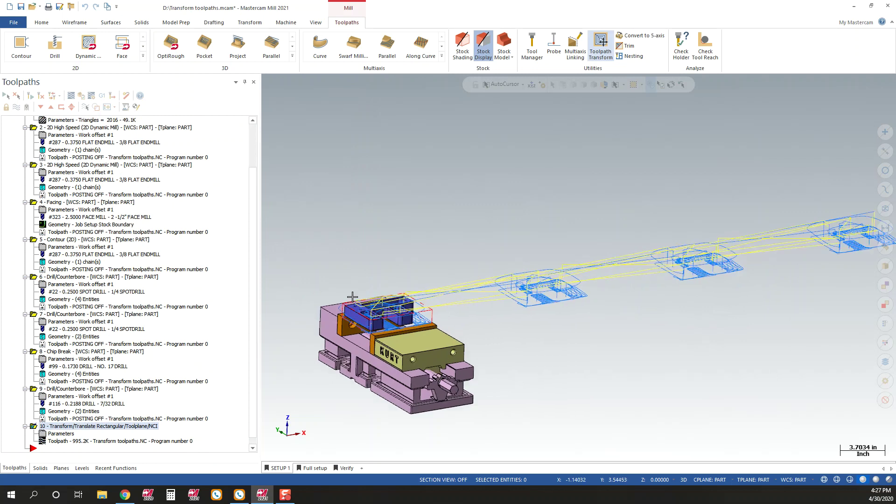
{"action": "scroll", "coordinate": [371, 324], "scroll_direction": "down", "scroll_amount": 5}
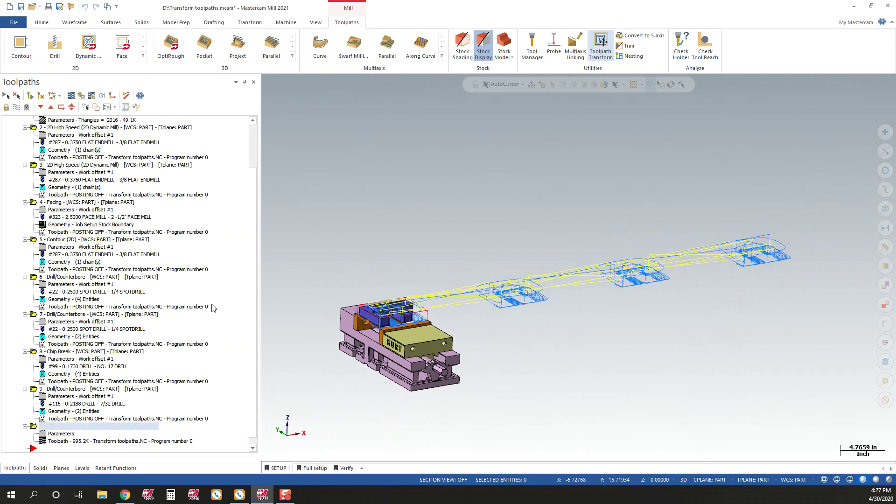
{"action": "left_click", "coordinate": [82, 97]}
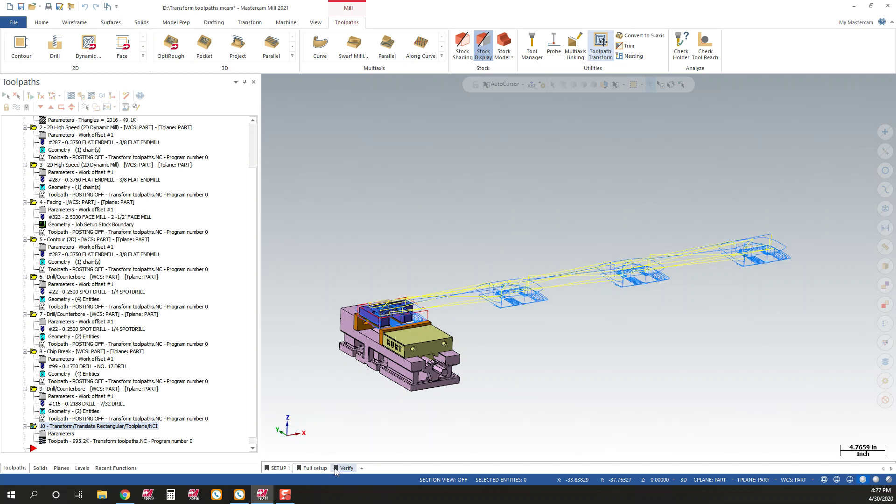
{"action": "left_click", "coordinate": [348, 468]}
{"action": "scroll", "coordinate": [440, 344], "scroll_direction": "down", "scroll_amount": 1}
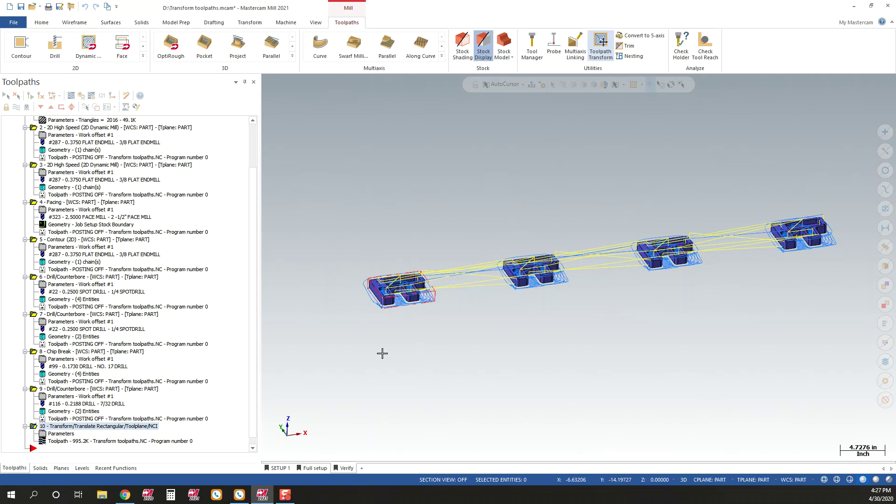
Switch the Simulator stock source to Stock Setup and verify the selected toolpaths.
{"action": "left_click", "coordinate": [91, 95]}
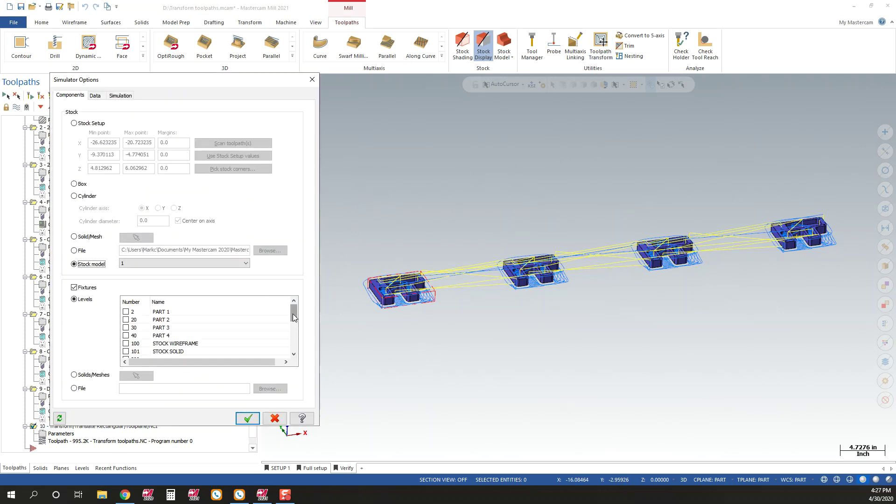
{"action": "scroll", "coordinate": [293, 314], "scroll_direction": "down", "scroll_amount": 2}
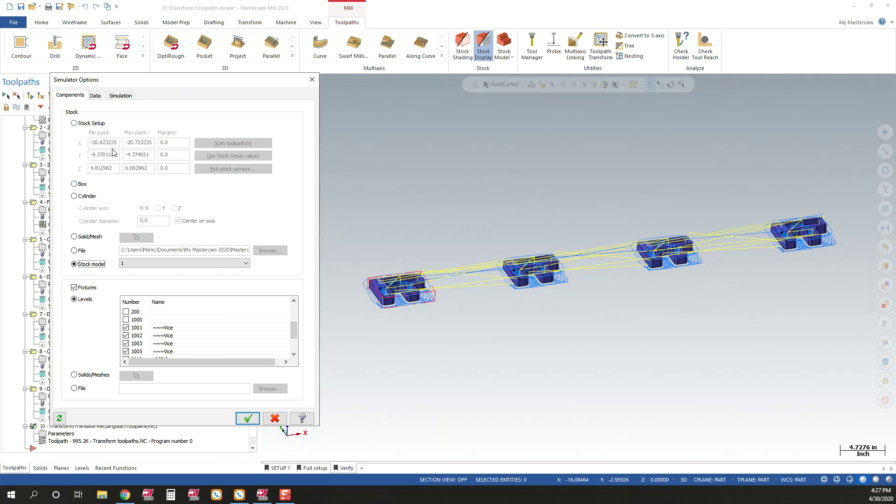
{"action": "left_click", "coordinate": [74, 123]}
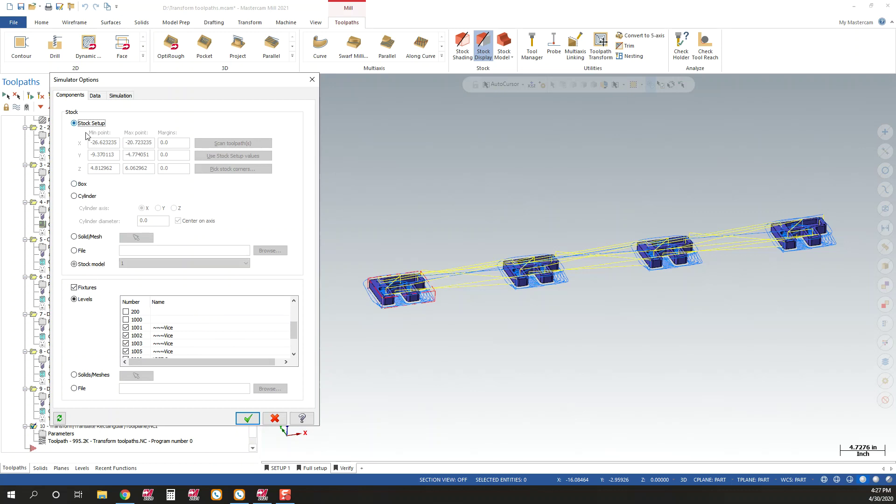
{"action": "left_click", "coordinate": [247, 418]}
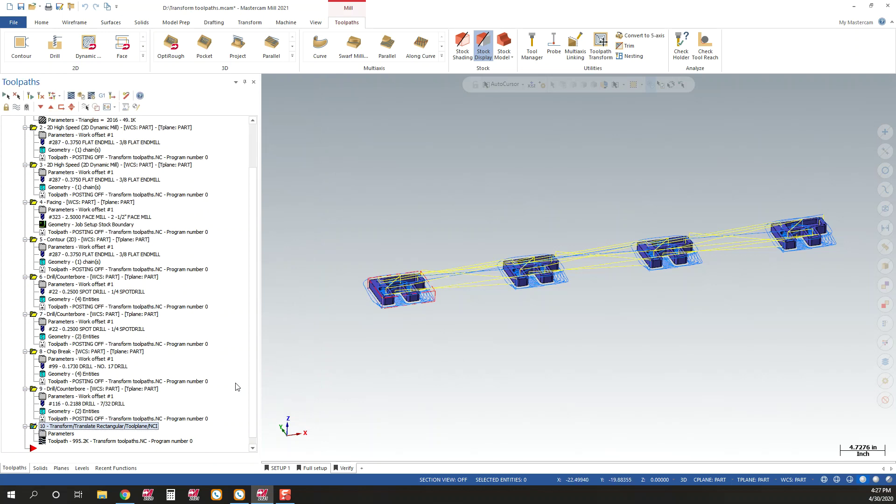
{"action": "left_click", "coordinate": [81, 95]}
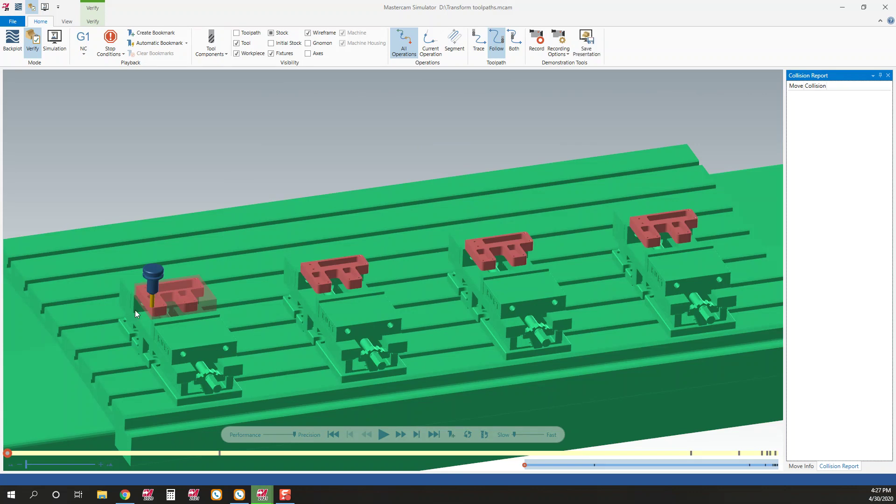
Zoom in on the first part, then restore the Simulator to a smaller window over Mill.
{"action": "scroll", "coordinate": [120, 305], "scroll_direction": "up", "scroll_amount": 5}
{"action": "scroll", "coordinate": [118, 303], "scroll_direction": "up", "scroll_amount": 3}
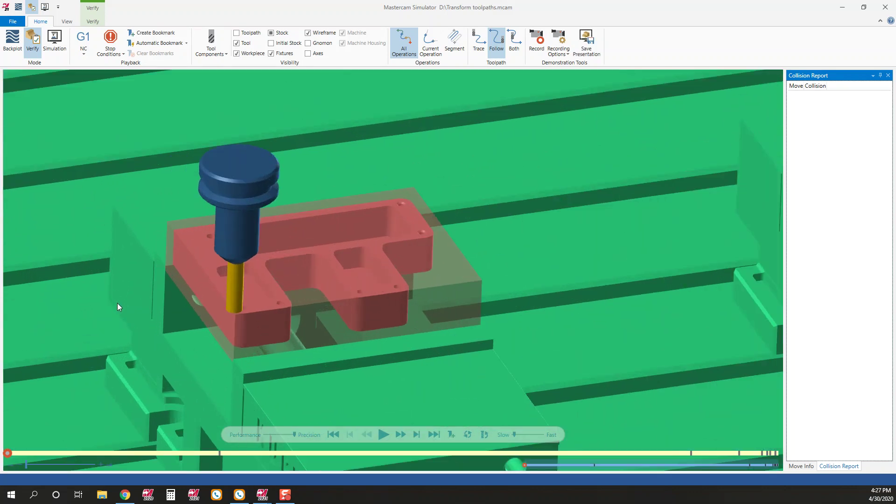
{"action": "double_click", "coordinate": [209, 22]}
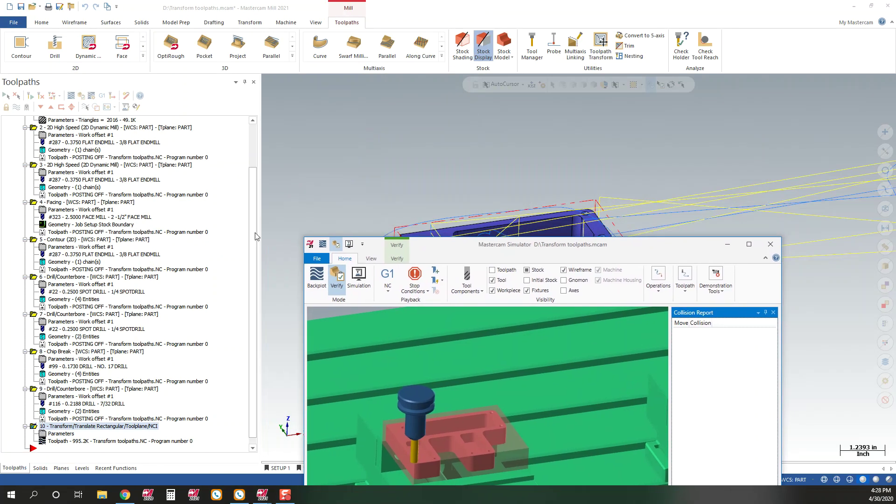
{"action": "left_click_drag", "start_coordinate": [252, 145], "coordinate": [252, 122]}
Review the STK PART1 stock (5.9 × 4.596062 × 1.25) unchanged, then bring Simulator back over Mill.
{"action": "left_click", "coordinate": [57, 153]}
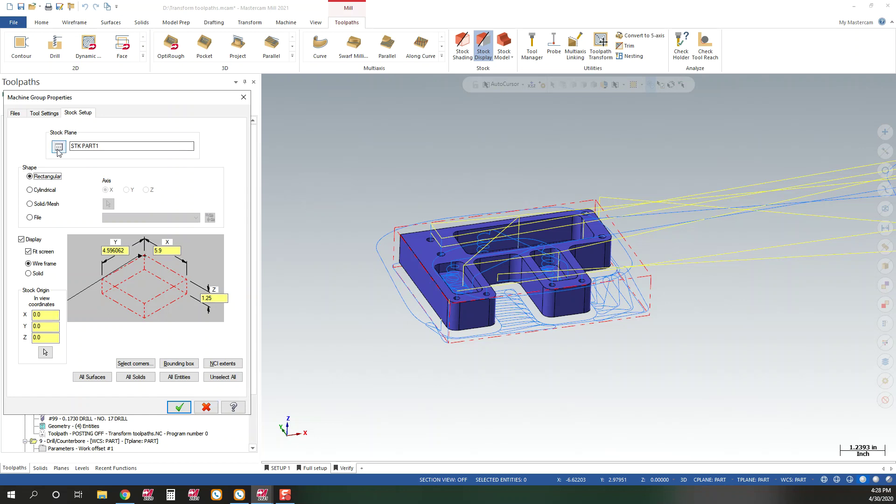
{"action": "left_click", "coordinate": [206, 407]}
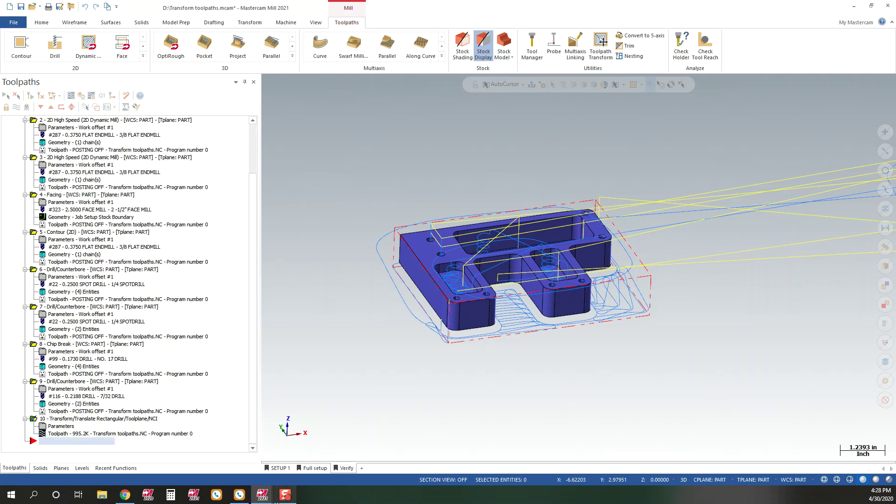
{"action": "mouse_move", "coordinate": [259, 496]}
{"action": "left_click", "coordinate": [313, 455]}
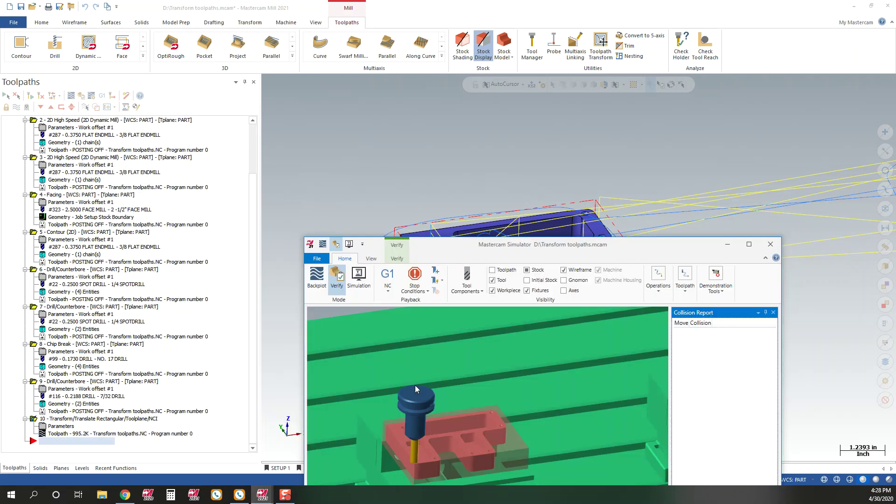
{"action": "left_click_drag", "start_coordinate": [576, 241], "coordinate": [410, 45]}
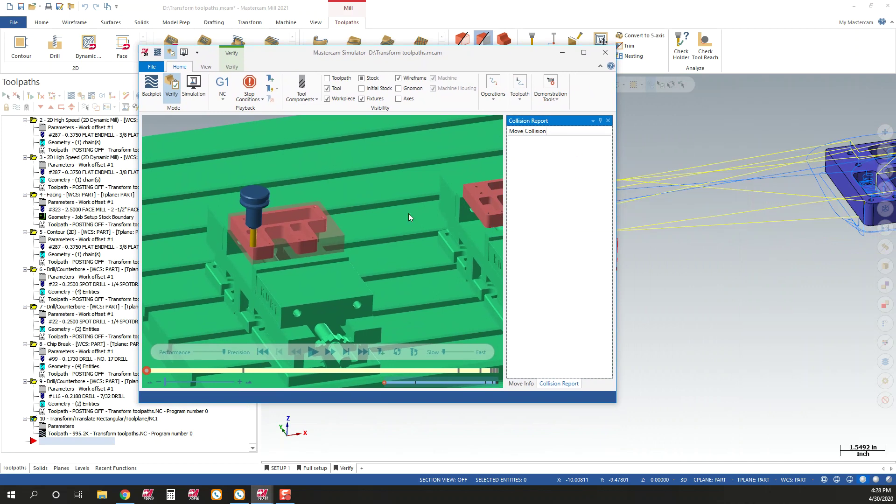
Run the simulation full-screen at a slightly faster speed until all four parts are cut, then close Simulator.
{"action": "left_click", "coordinate": [584, 52]}
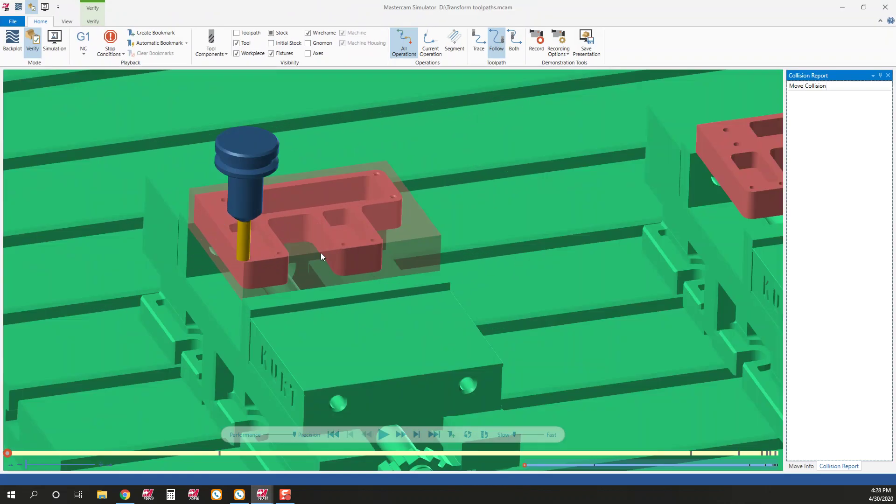
{"action": "left_click", "coordinate": [385, 435]}
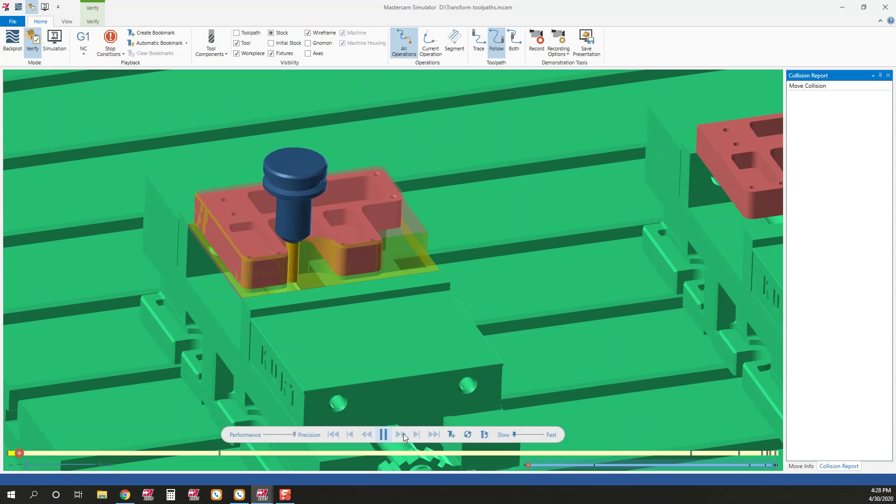
{"action": "left_click", "coordinate": [519, 433]}
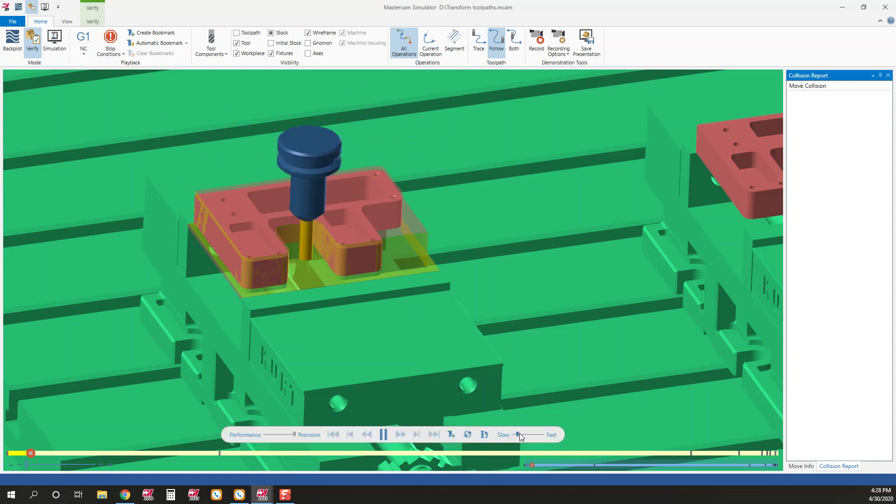
{"action": "left_click", "coordinate": [520, 435]}
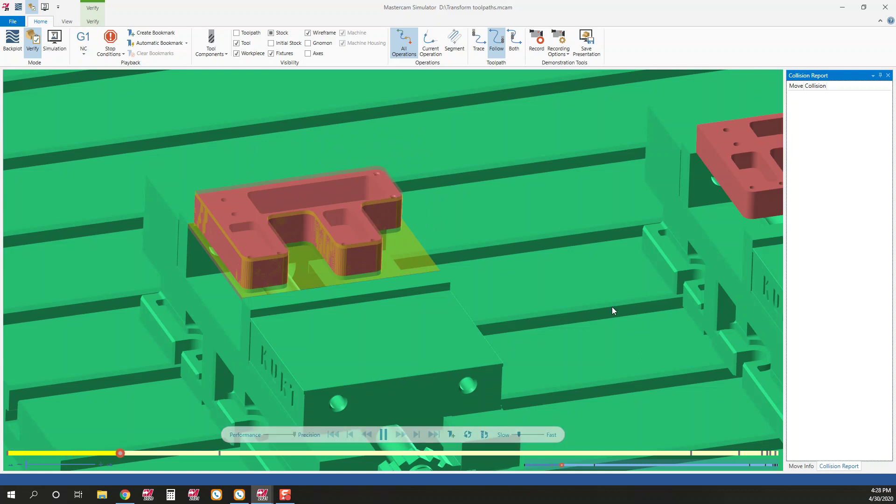
{"action": "scroll", "coordinate": [513, 301], "scroll_direction": "down", "scroll_amount": 5}
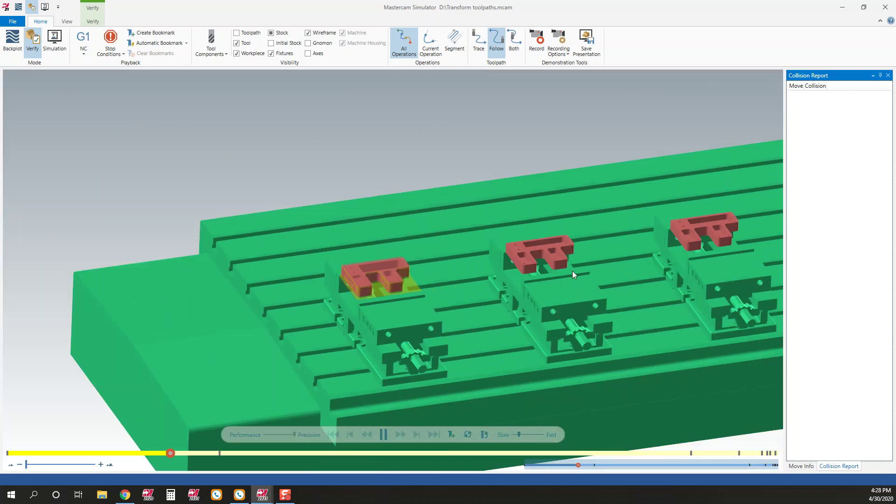
{"action": "scroll", "coordinate": [466, 286], "scroll_direction": "down", "scroll_amount": 4}
{"action": "scroll", "coordinate": [516, 264], "scroll_direction": "up", "scroll_amount": 6}
{"action": "scroll", "coordinate": [516, 264], "scroll_direction": "up", "scroll_amount": 2}
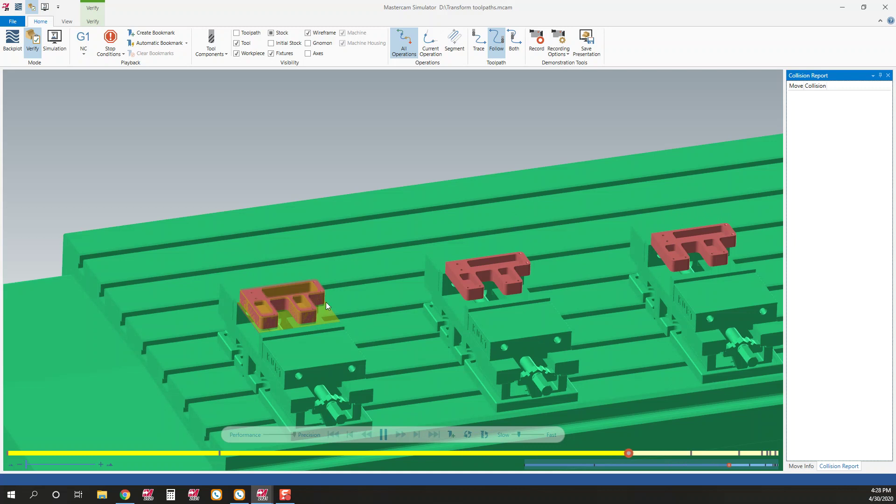
{"action": "scroll", "coordinate": [361, 332], "scroll_direction": "down", "scroll_amount": 5}
{"action": "scroll", "coordinate": [514, 347], "scroll_direction": "up", "scroll_amount": 3}
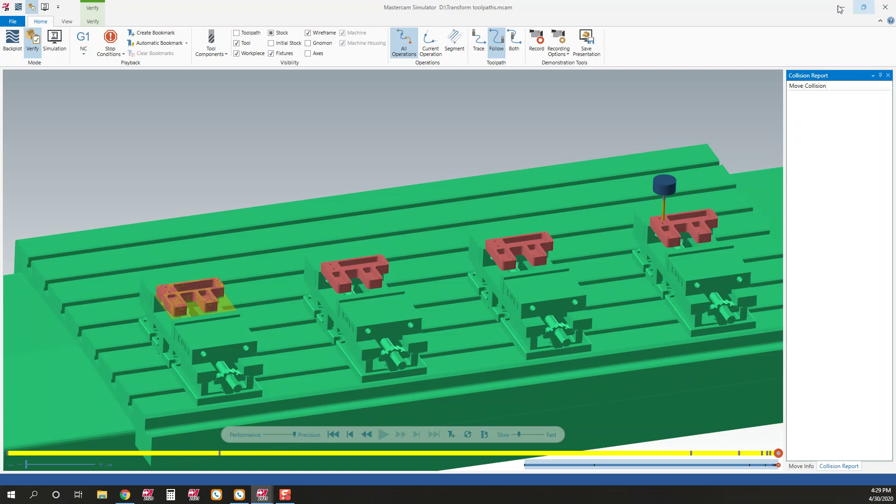
{"action": "left_click", "coordinate": [885, 7]}
Review the stock setup without changes and select the toolpath group with all its operations.
{"action": "scroll", "coordinate": [112, 201], "scroll_direction": "up", "scroll_amount": 3}
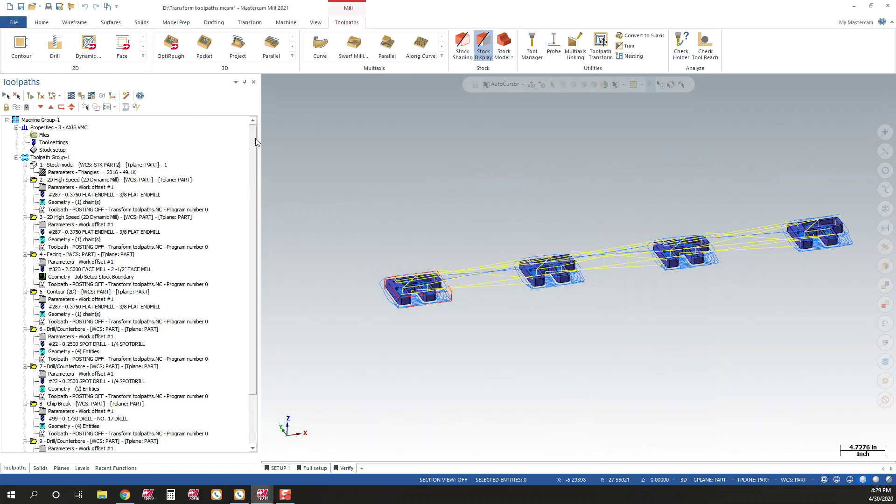
{"action": "left_click", "coordinate": [52, 149]}
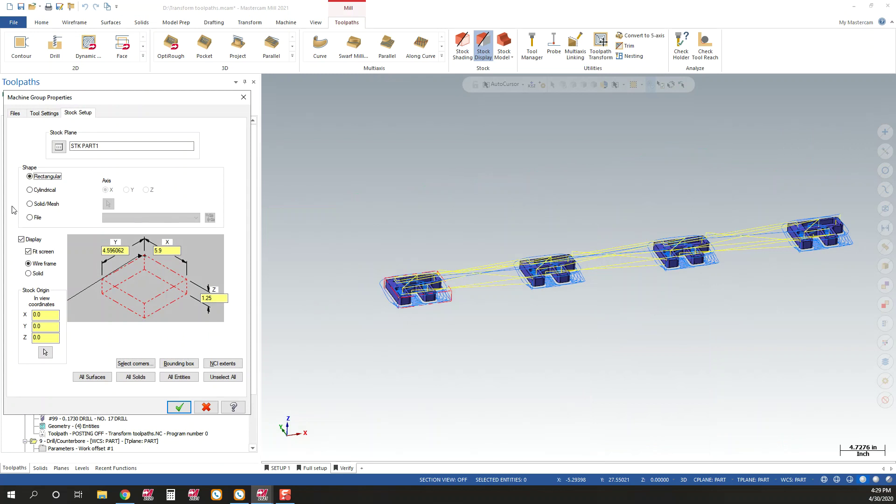
{"action": "left_click", "coordinate": [207, 408]}
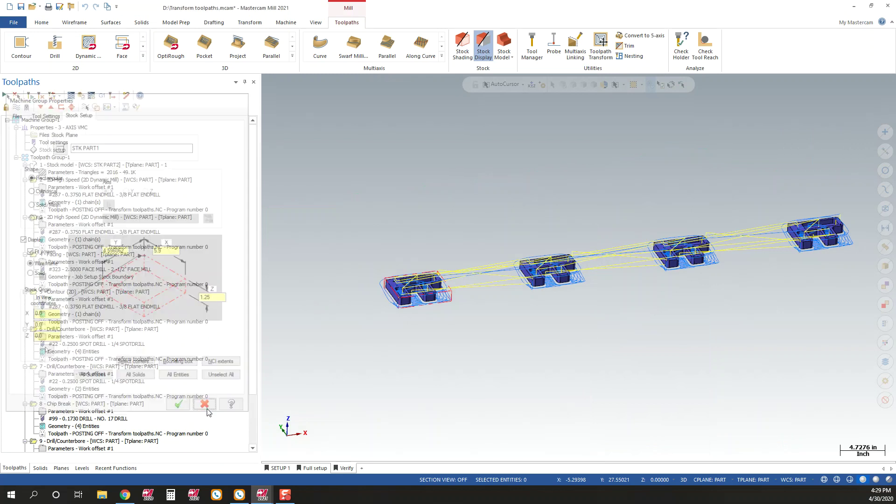
{"action": "scroll", "coordinate": [89, 168], "scroll_direction": "down", "scroll_amount": 5}
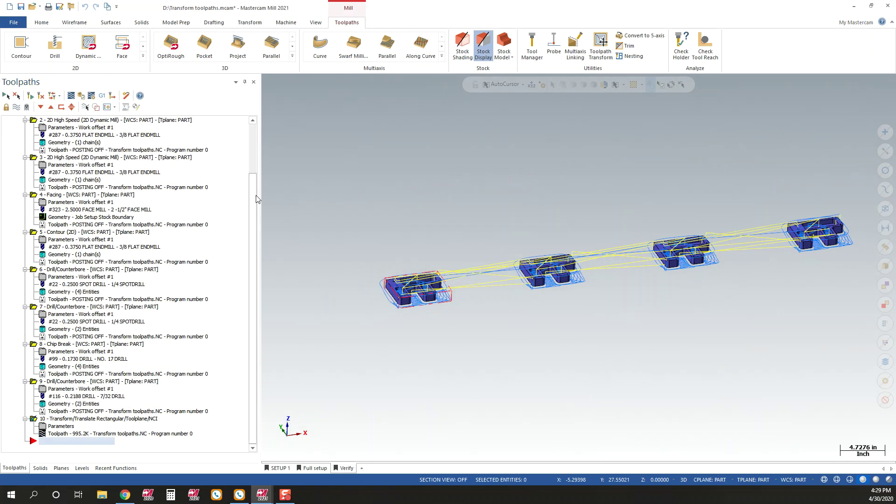
{"action": "scroll", "coordinate": [250, 206], "scroll_direction": "up", "scroll_amount": 5}
{"action": "left_click", "coordinate": [58, 159]}
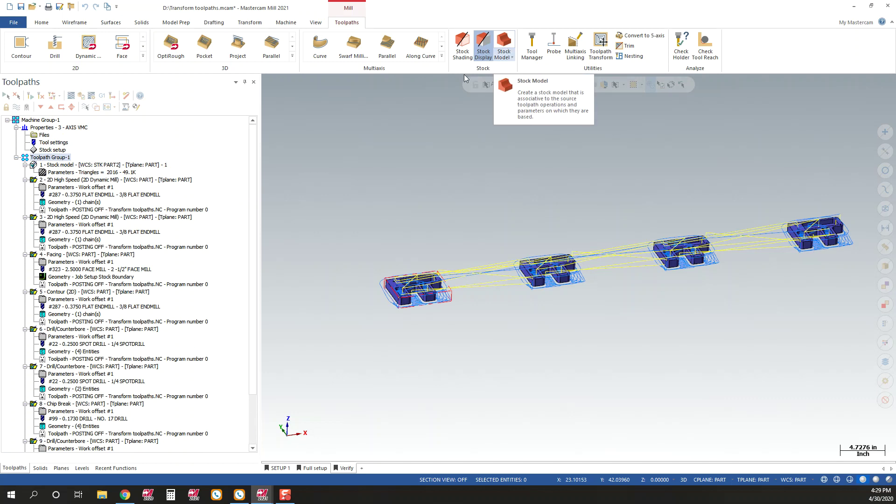
Add a Stock Model operation to the toolpath group and review its parameters unchanged.
{"action": "right_click", "coordinate": [59, 121]}
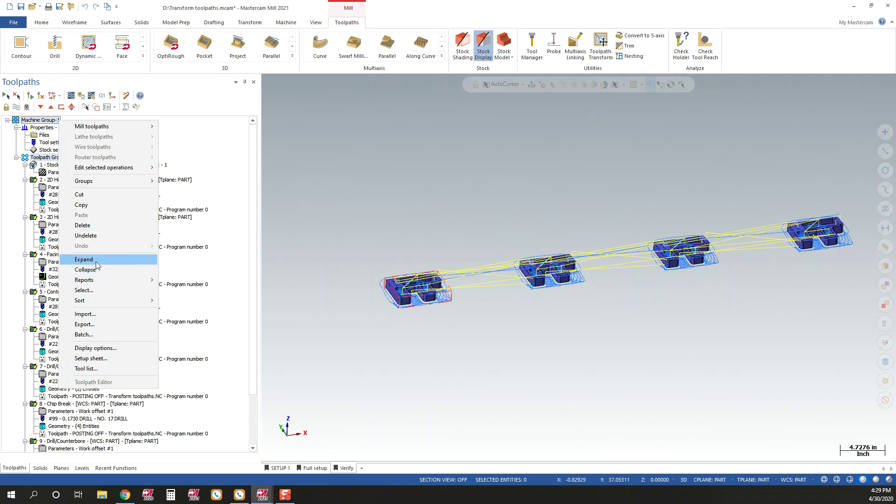
{"action": "mouse_move", "coordinate": [116, 129]}
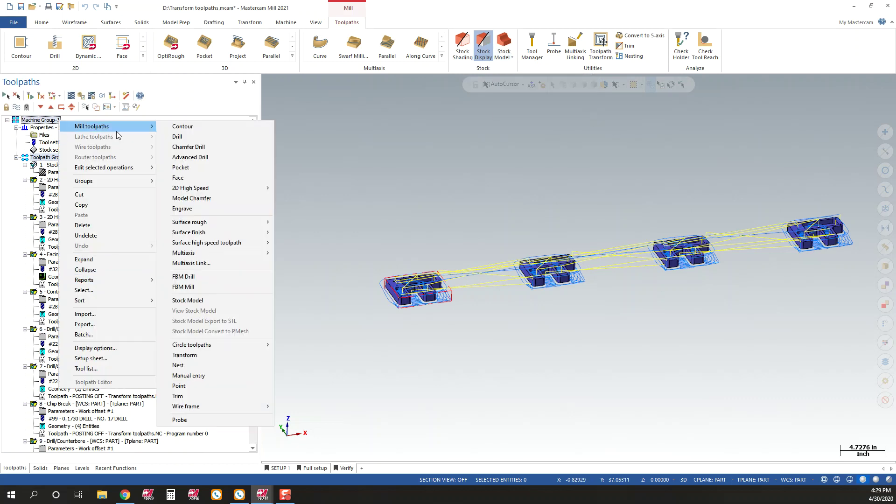
{"action": "left_click", "coordinate": [203, 301]}
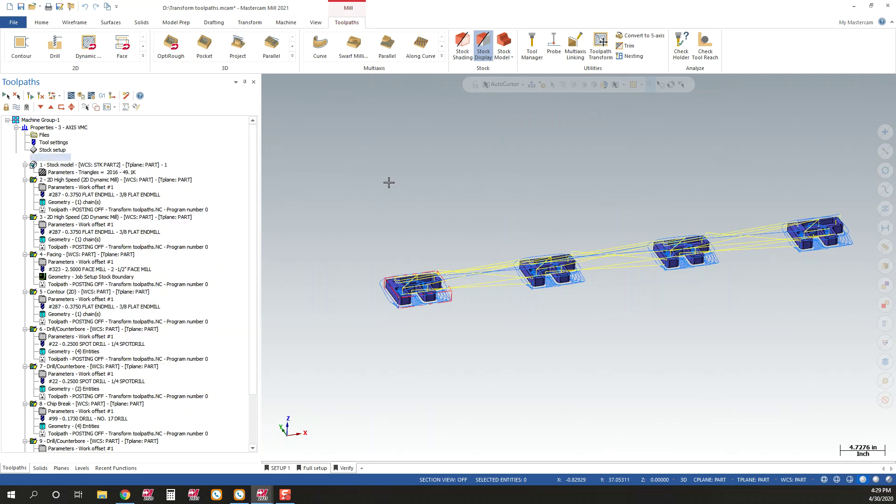
{"action": "double_click", "coordinate": [75, 173]}
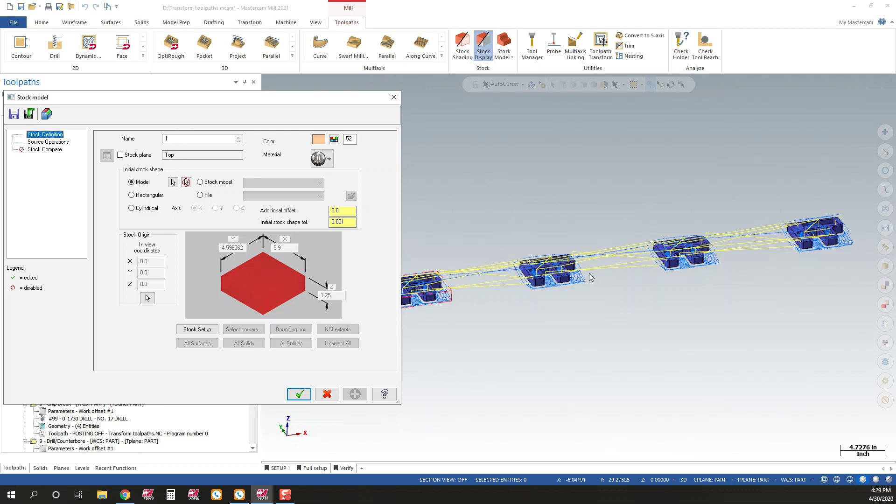
{"action": "left_click", "coordinate": [327, 395]}
Toggle level 101 STOCK SOLID on and back off, then return to the toolpath list.
{"action": "left_click", "coordinate": [82, 468]}
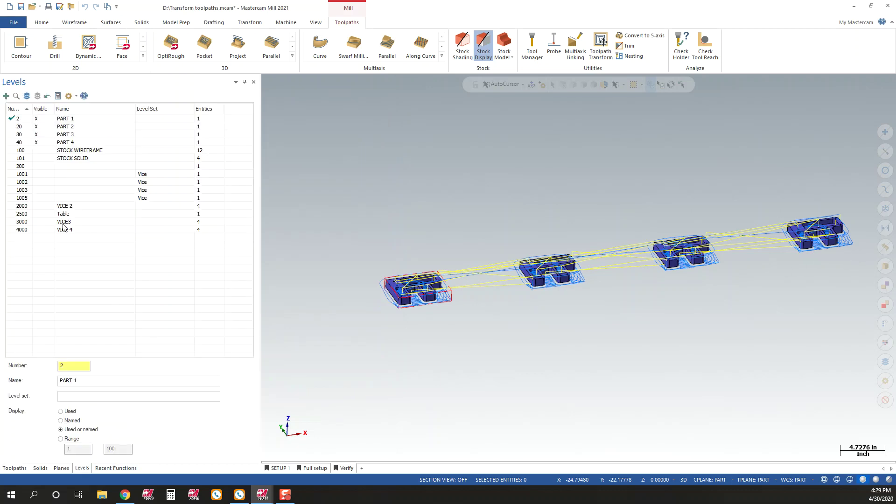
{"action": "left_click", "coordinate": [37, 158]}
{"action": "scroll", "coordinate": [789, 268], "scroll_direction": "up", "scroll_amount": 2}
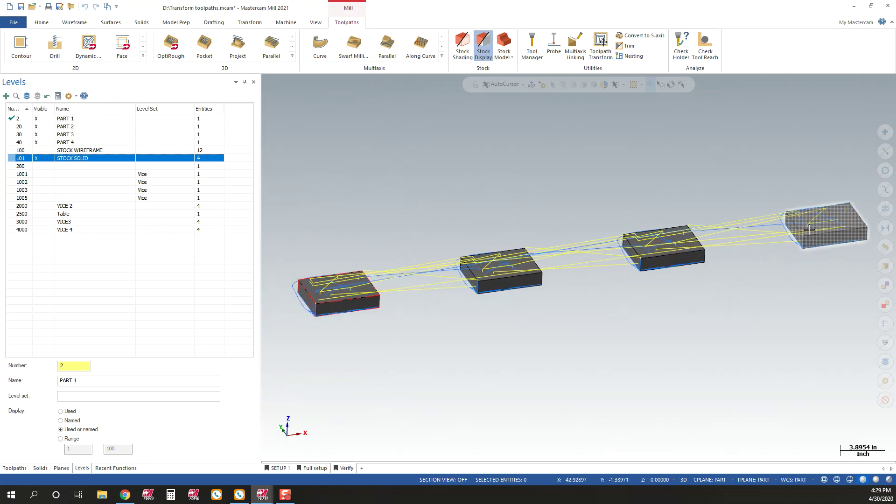
{"action": "left_click", "coordinate": [37, 158]}
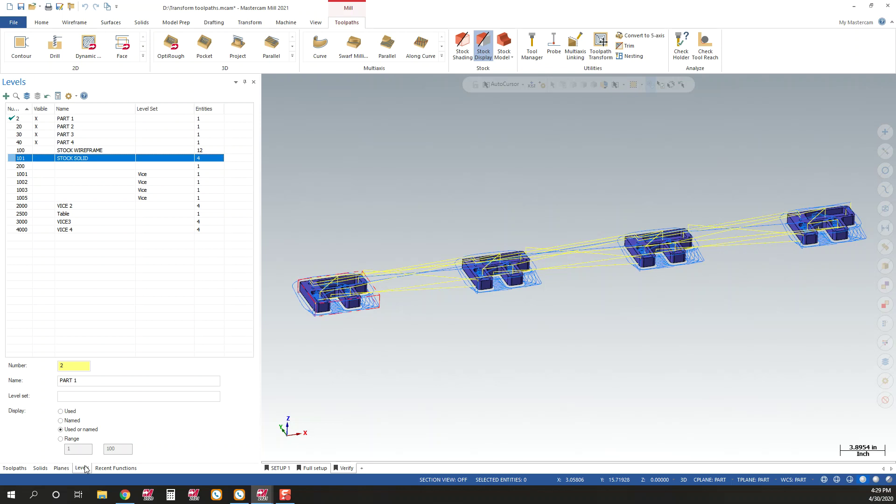
{"action": "left_click", "coordinate": [19, 469]}
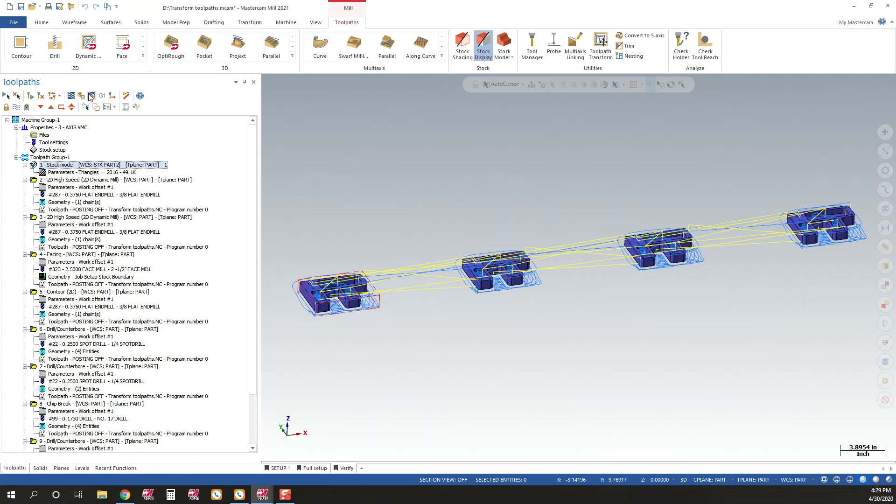
Set the Simulator stock source to Stock model (1).
{"action": "left_click", "coordinate": [92, 97]}
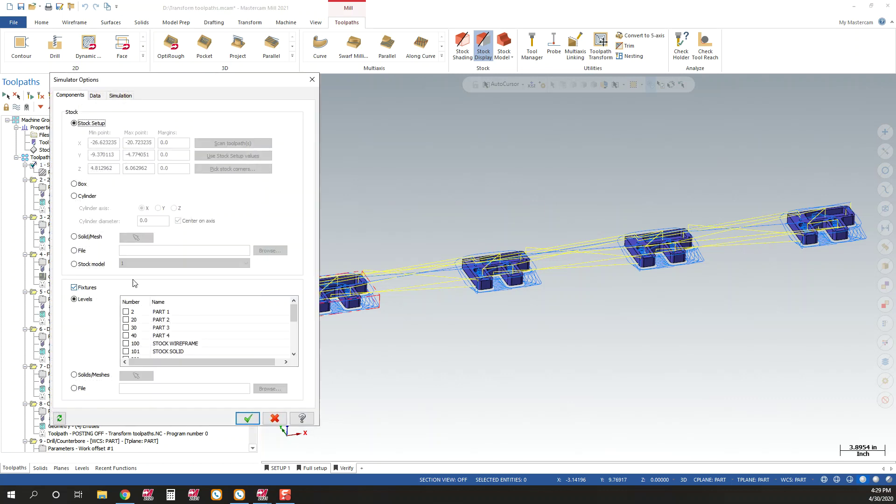
{"action": "left_click", "coordinate": [74, 265]}
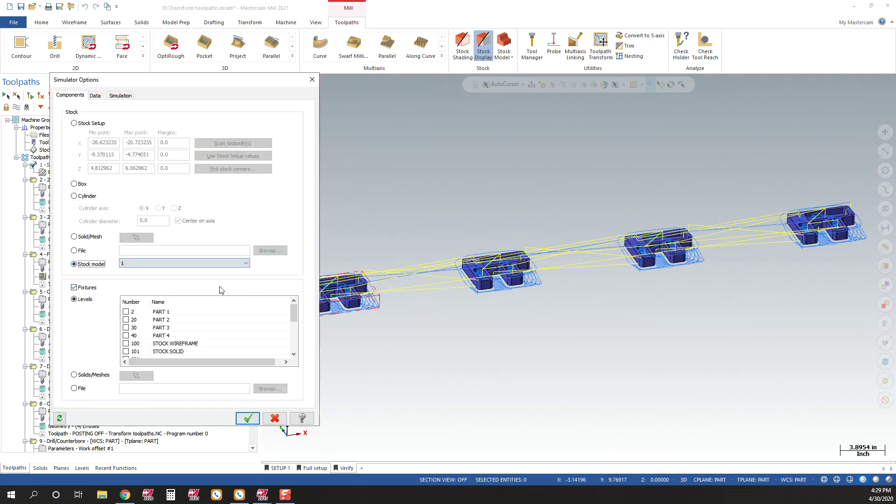
{"action": "left_click", "coordinate": [248, 418]}
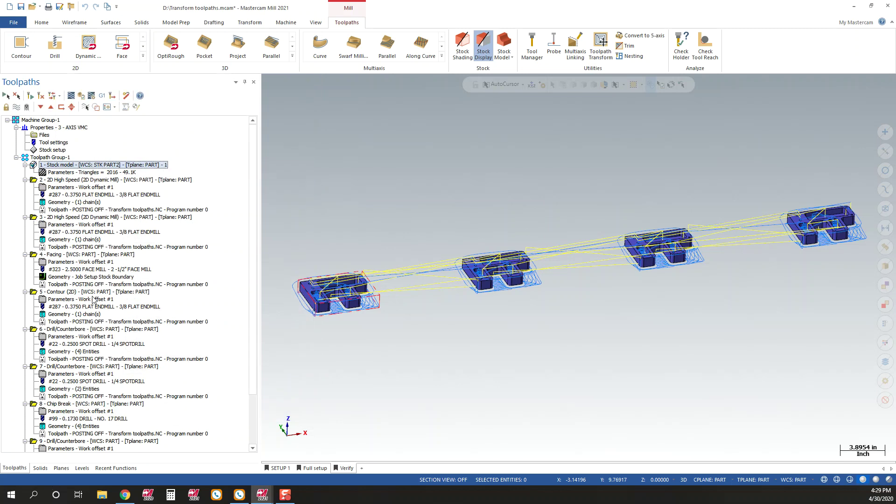
Verify the toolpaths in Simulator with the Transform/Translate operation 10 selected.
{"action": "scroll", "coordinate": [131, 385], "scroll_direction": "down", "scroll_amount": 3}
{"action": "left_click", "coordinate": [99, 419]}
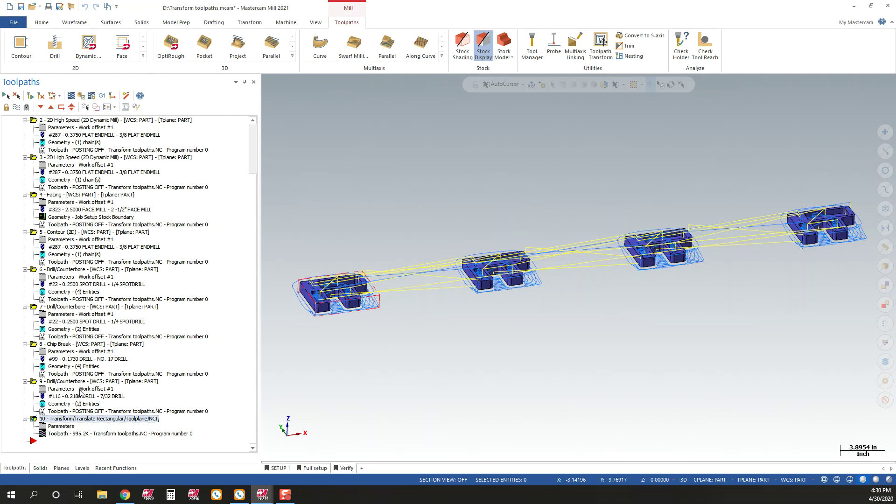
{"action": "left_click", "coordinate": [112, 108]}
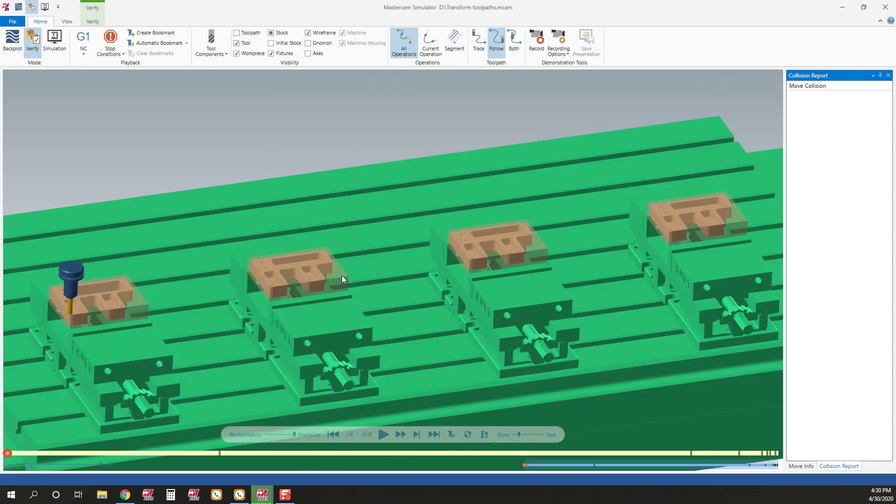
{"action": "left_click", "coordinate": [271, 33]}
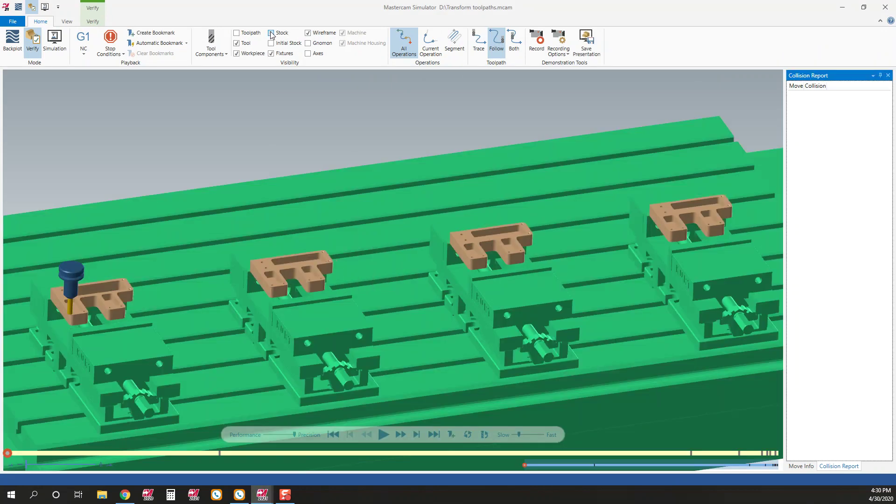
{"action": "left_click", "coordinate": [272, 33]}
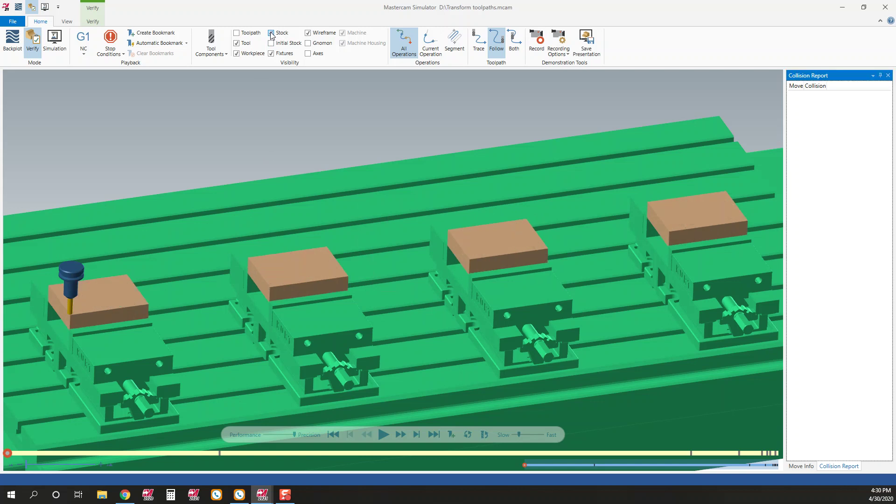
{"action": "left_click", "coordinate": [271, 33]}
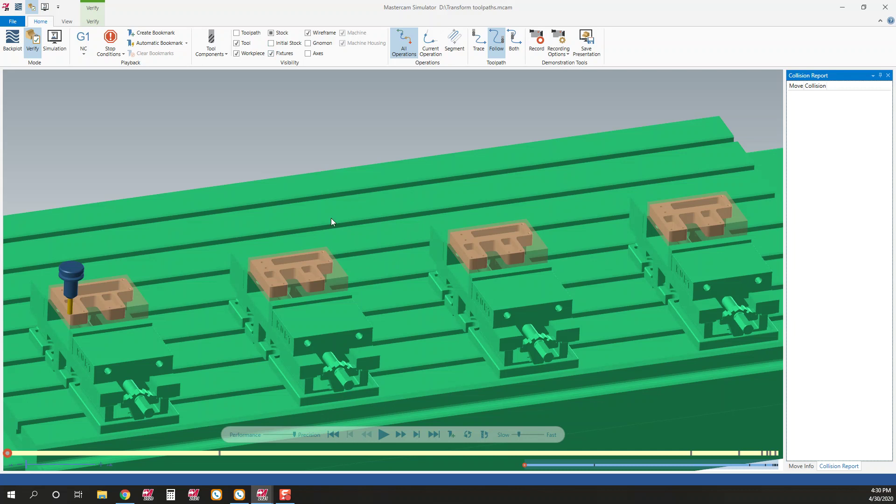
{"action": "left_click", "coordinate": [271, 53]}
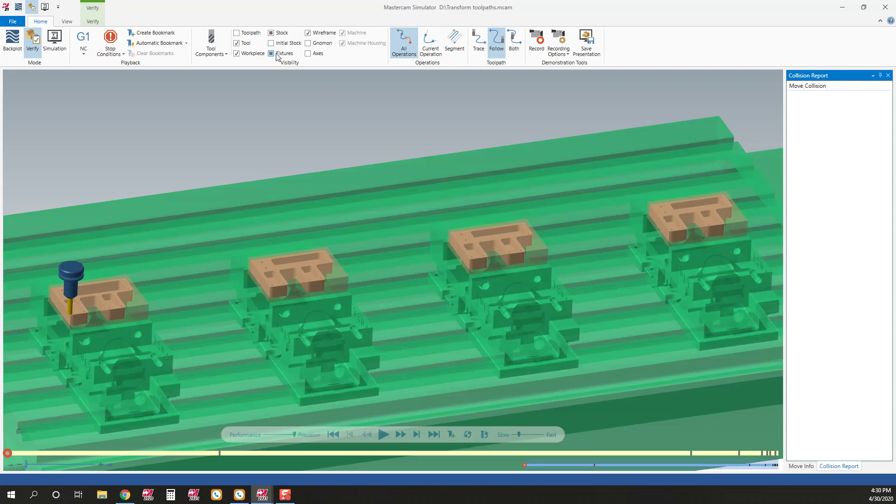
{"action": "left_click", "coordinate": [276, 54]}
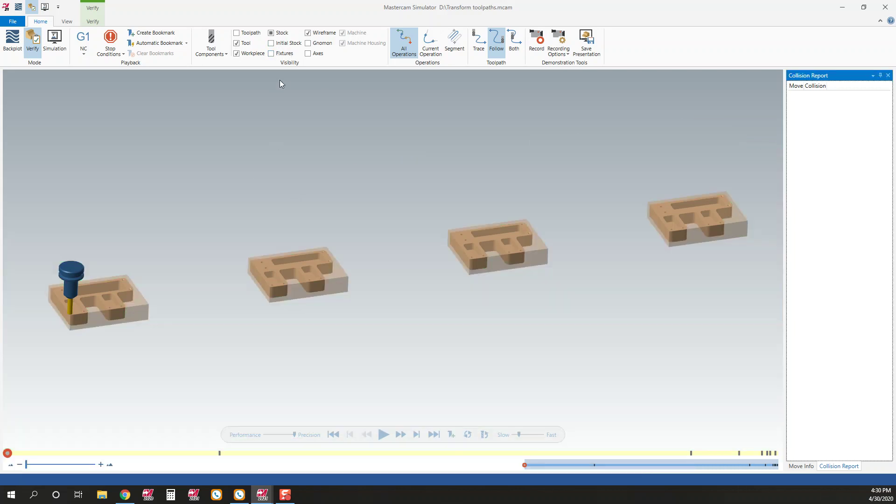
{"action": "left_click", "coordinate": [277, 54]}
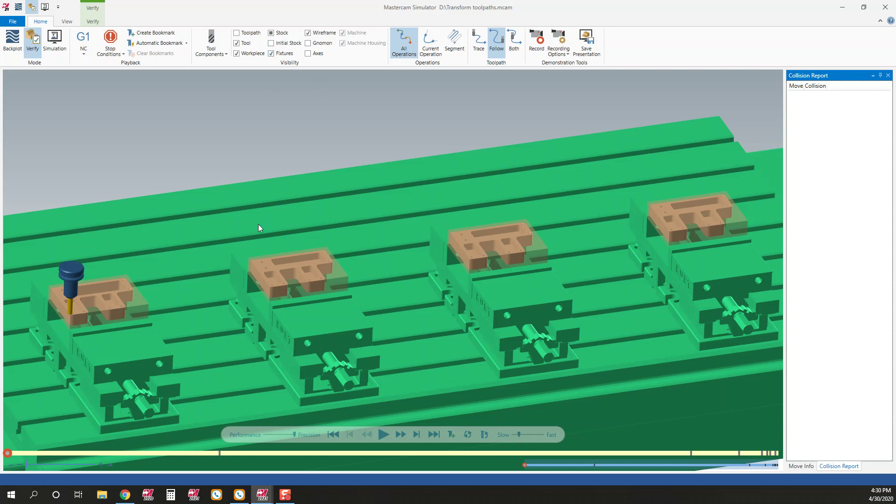
{"action": "left_click", "coordinate": [384, 435]}
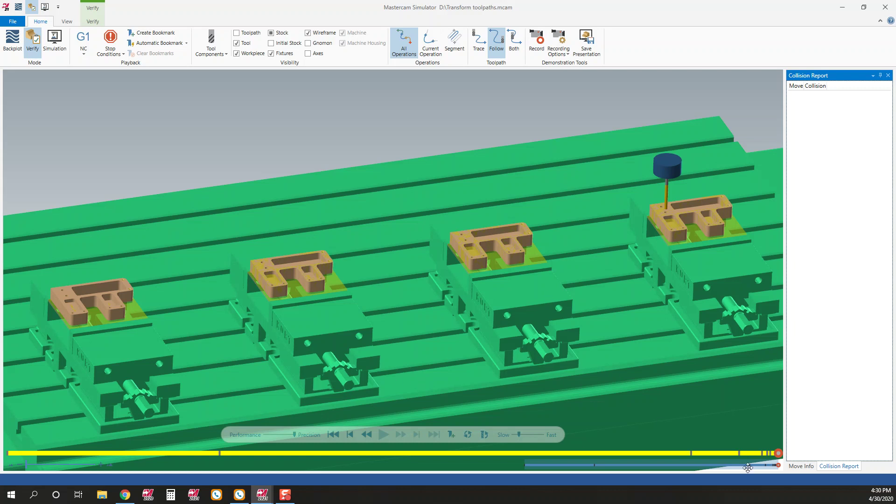
Review the final move details (7437 of 7437, 1h 22min 53.89s), then minimize Simulator.
{"action": "left_click", "coordinate": [801, 466]}
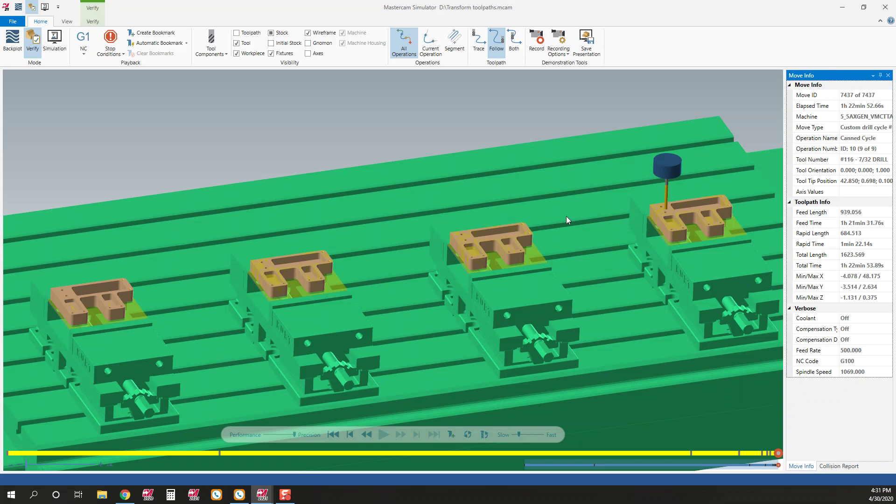
{"action": "scroll", "coordinate": [380, 262], "scroll_direction": "down", "scroll_amount": 3}
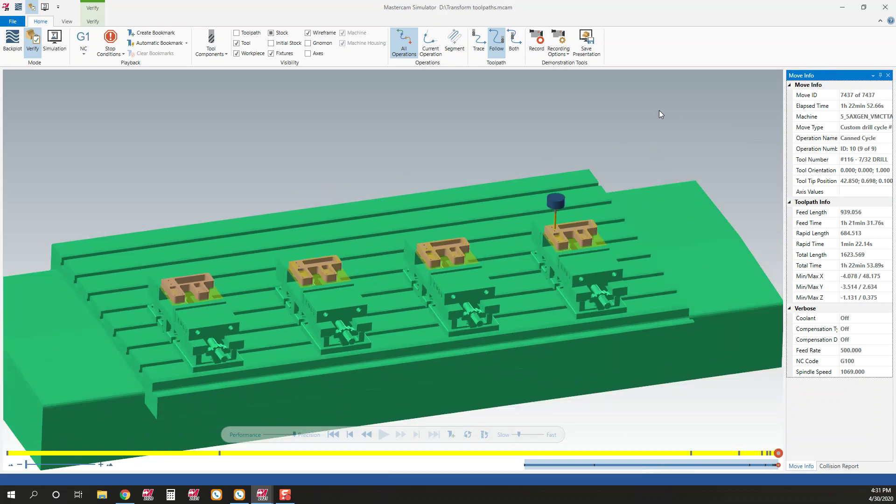
{"action": "left_click", "coordinate": [842, 9]}
Switch to the Full setup saved view showing all four vises and parts on the table.
{"action": "scroll", "coordinate": [590, 296], "scroll_direction": "up", "scroll_amount": 5}
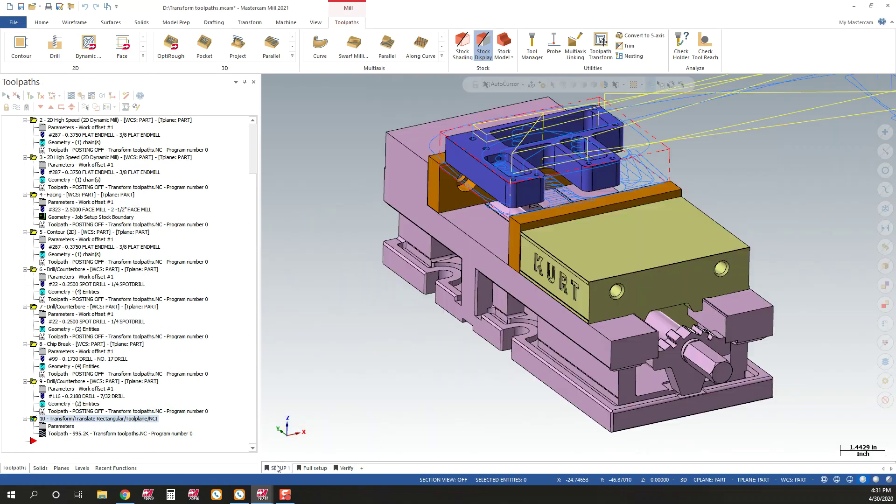
{"action": "scroll", "coordinate": [355, 301], "scroll_direction": "down", "scroll_amount": 2}
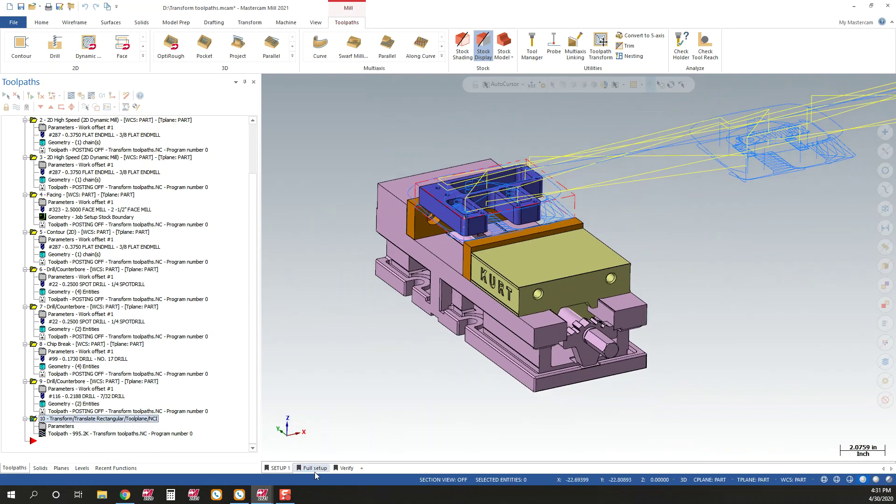
{"action": "left_click", "coordinate": [315, 470]}
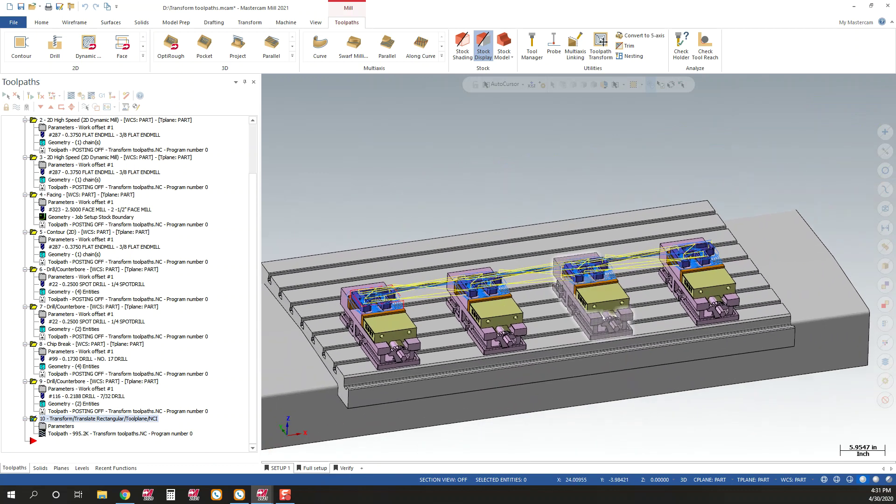
{"action": "scroll", "coordinate": [375, 357], "scroll_direction": "up", "scroll_amount": 1}
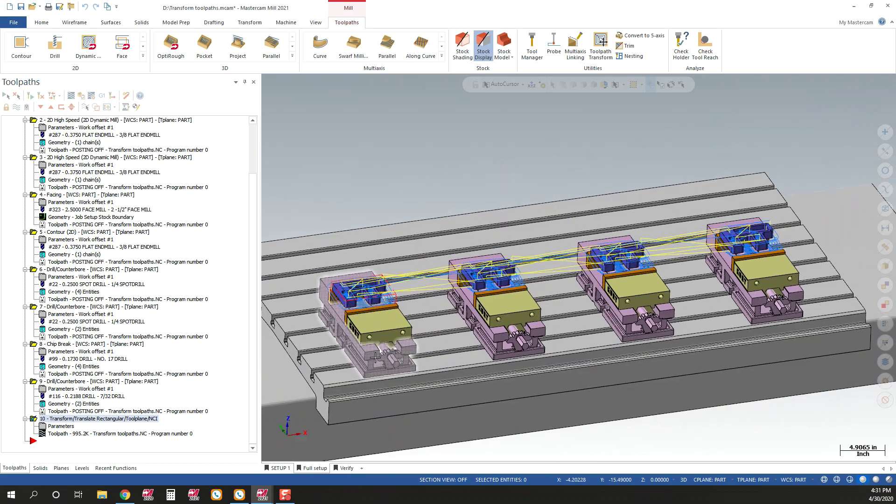
{"action": "scroll", "coordinate": [376, 357], "scroll_direction": "up", "scroll_amount": 1}
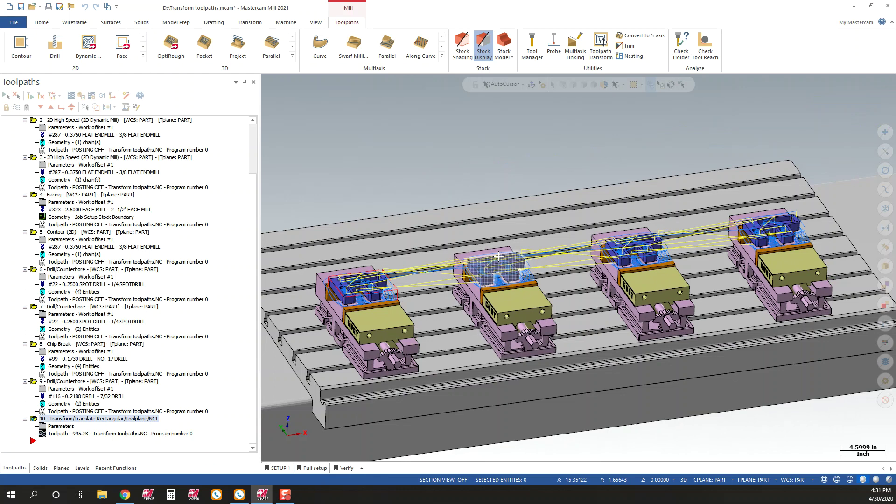